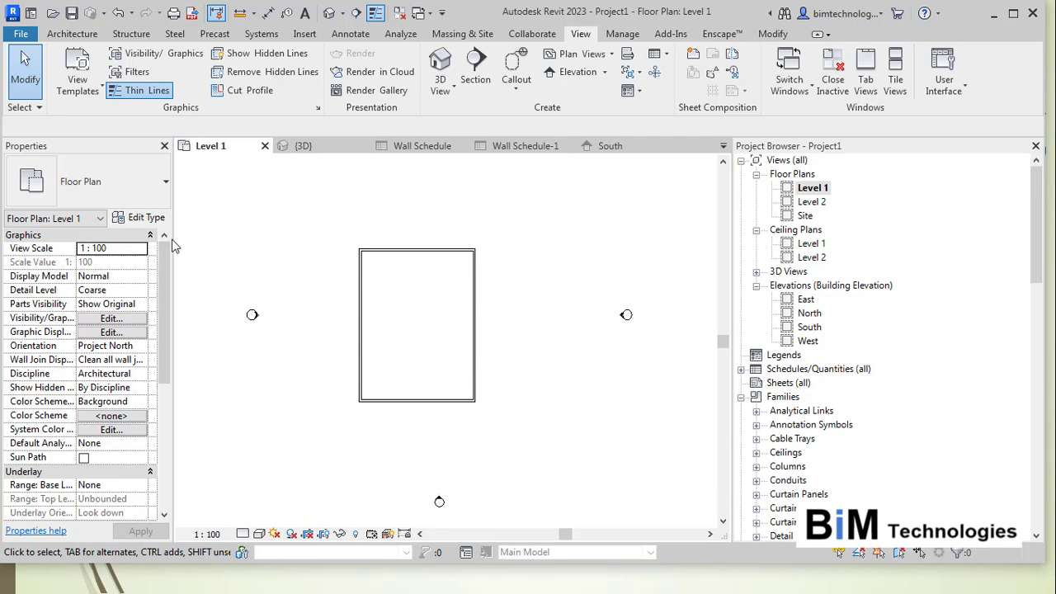
Start creating an architectural floor on Level 1
left_click(71, 34)
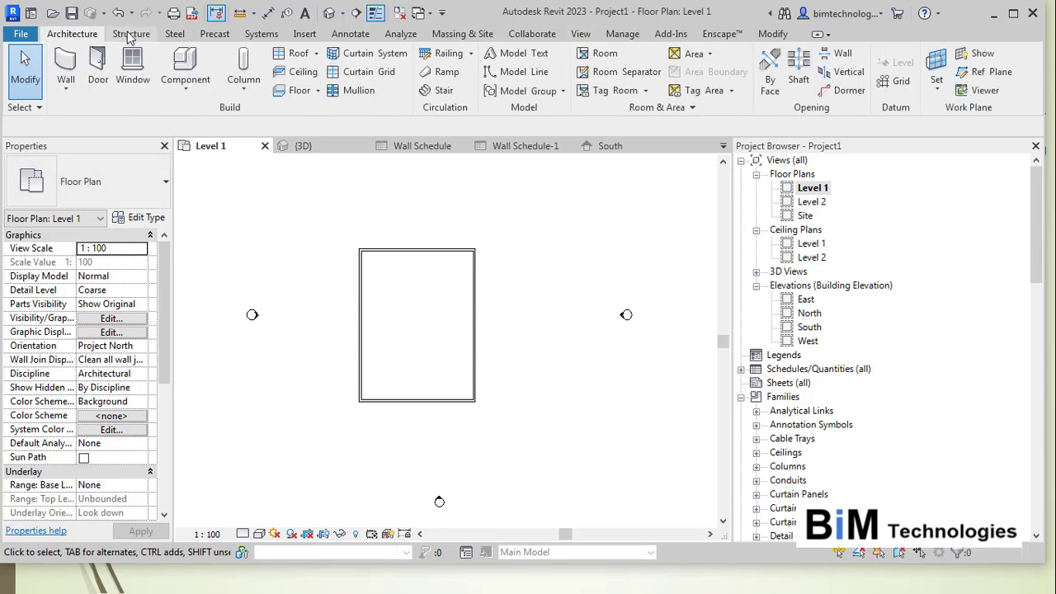
left_click(131, 33)
left_click(74, 34)
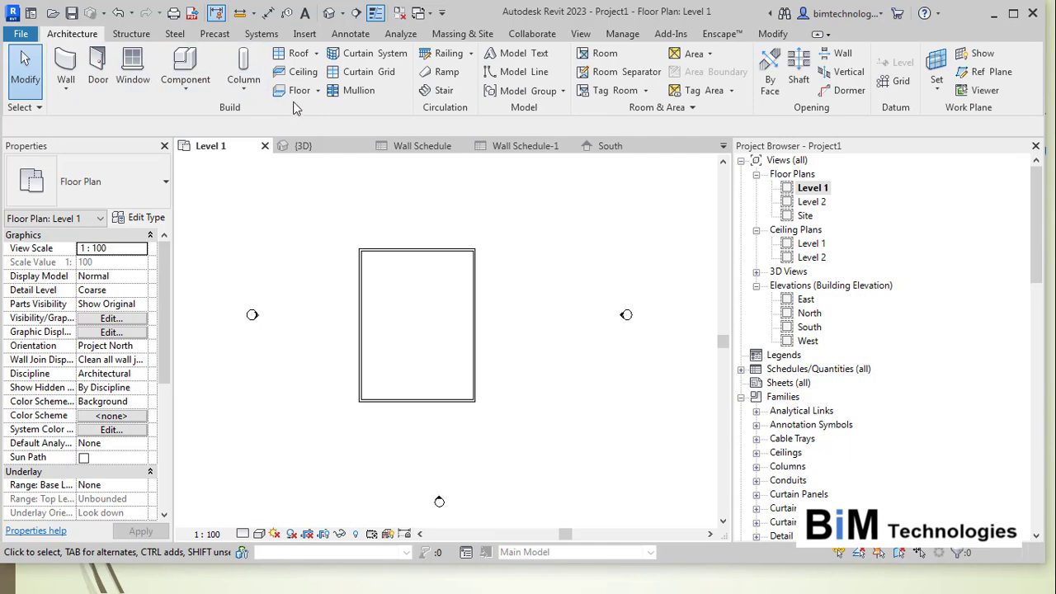
left_click(318, 91)
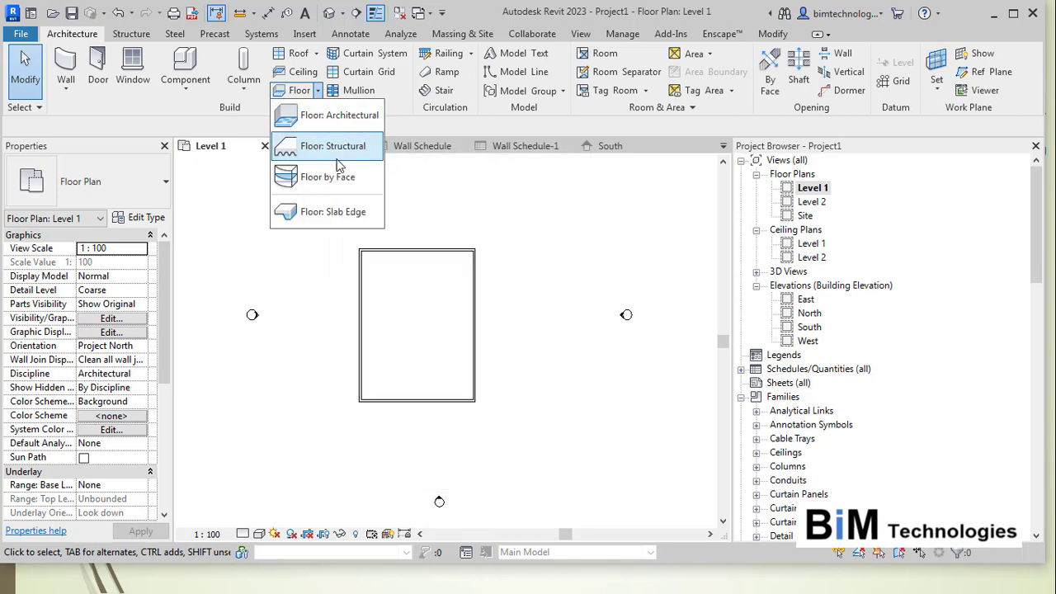
left_click(338, 116)
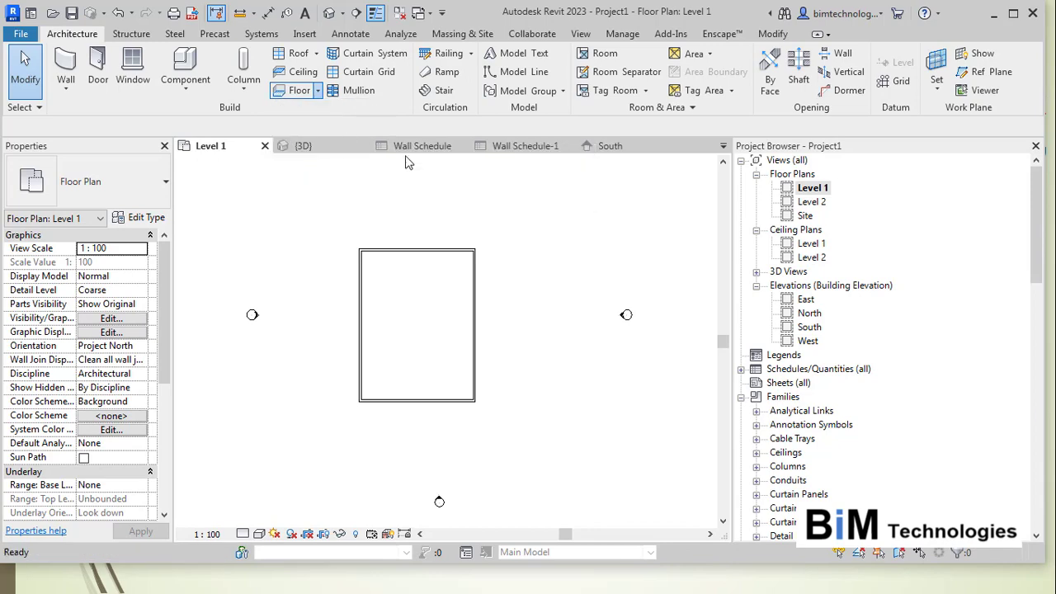
Examine the levels in the North elevation and return to the Level 1 floor plan
left_click(811, 244)
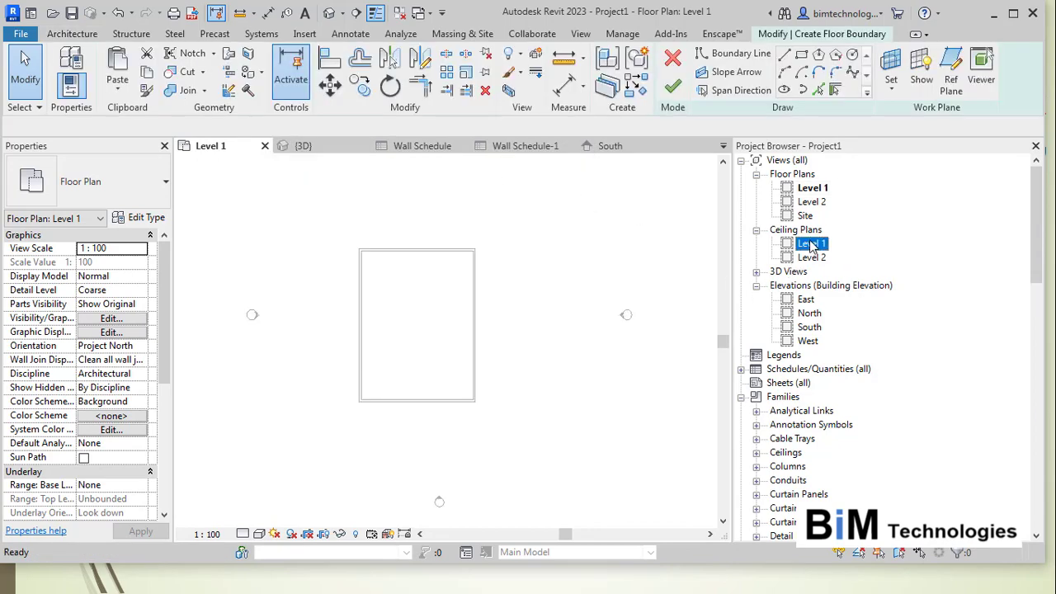
double_click(811, 315)
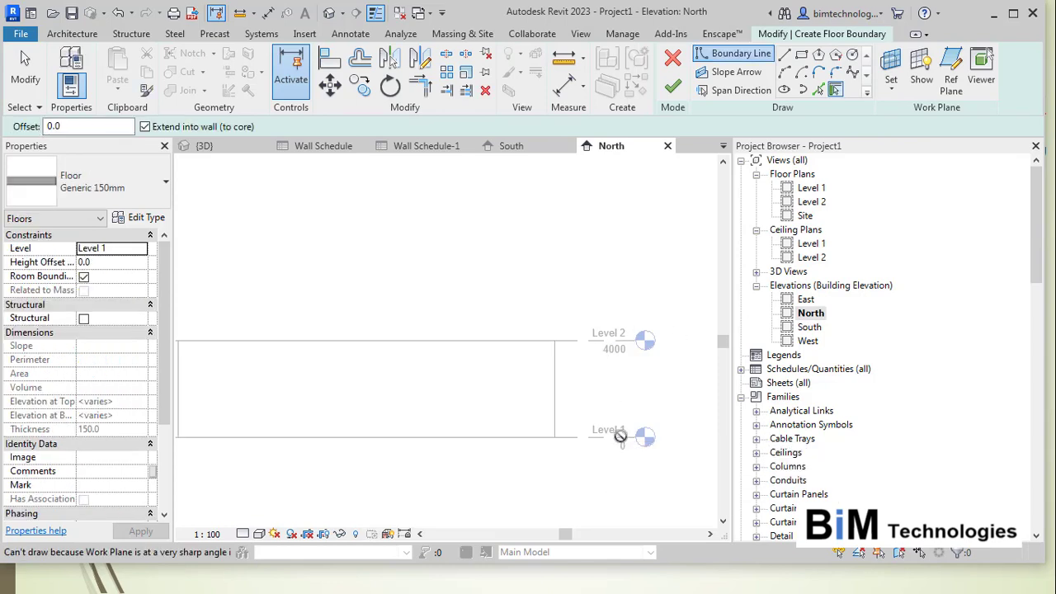
double_click(807, 188)
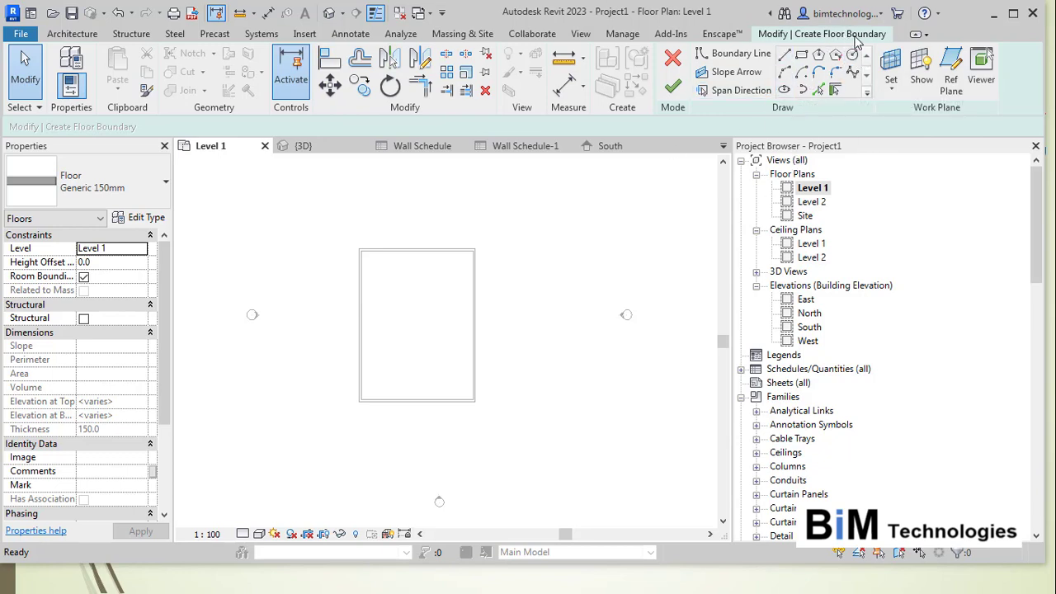
Sketch a straight floor boundary line along the outer edge of the upper wall, from corner to corner
left_click(738, 54)
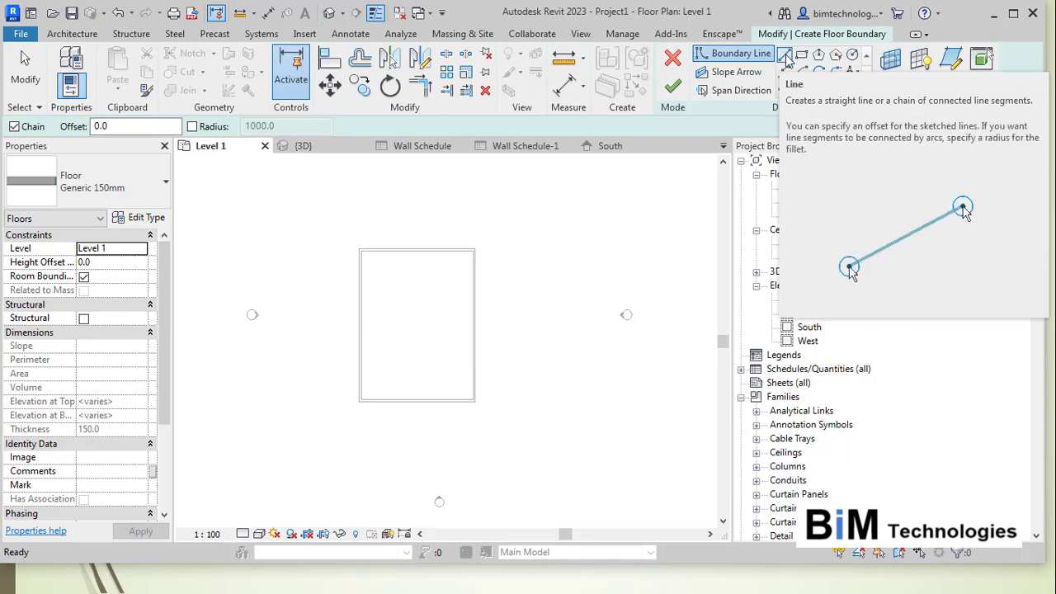
scroll(341, 226, "up", 3)
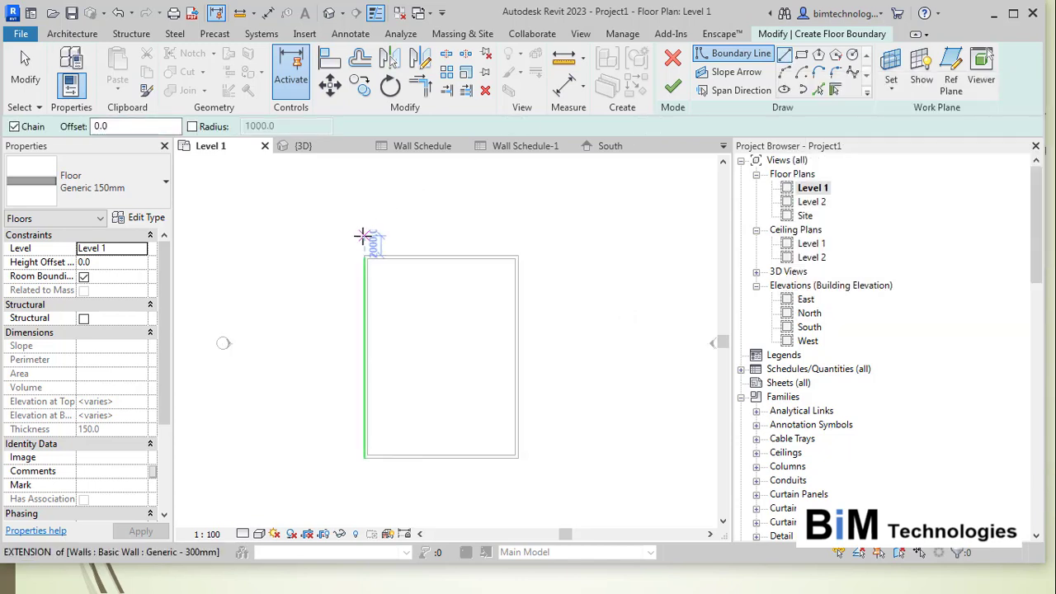
left_click(363, 256)
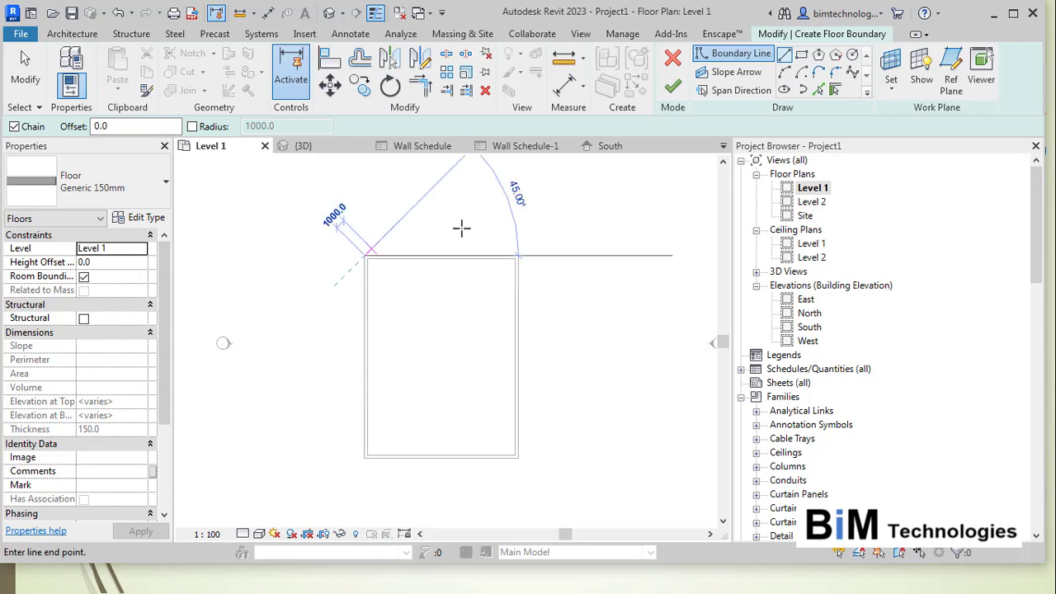
left_click(518, 256)
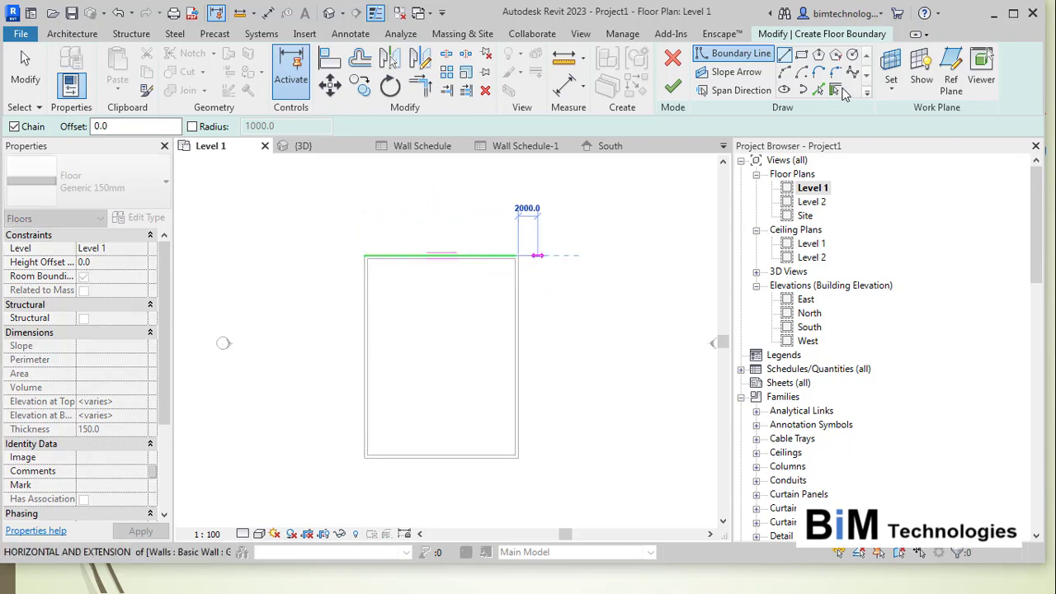
Pick the right, lower and left walls as the remaining floor boundary lines
left_click(835, 90)
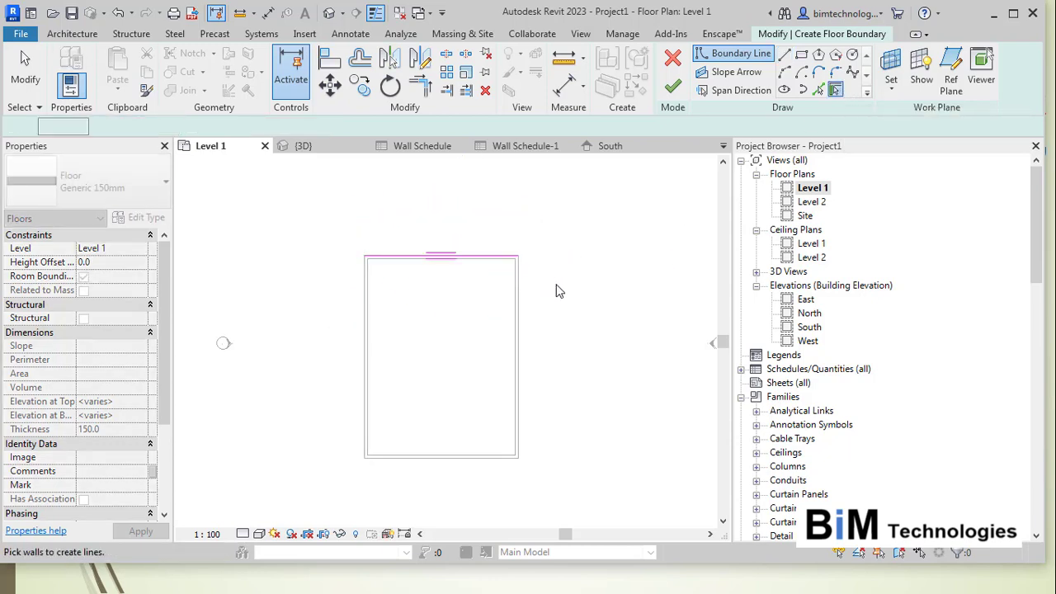
left_click(520, 317)
left_click(480, 459)
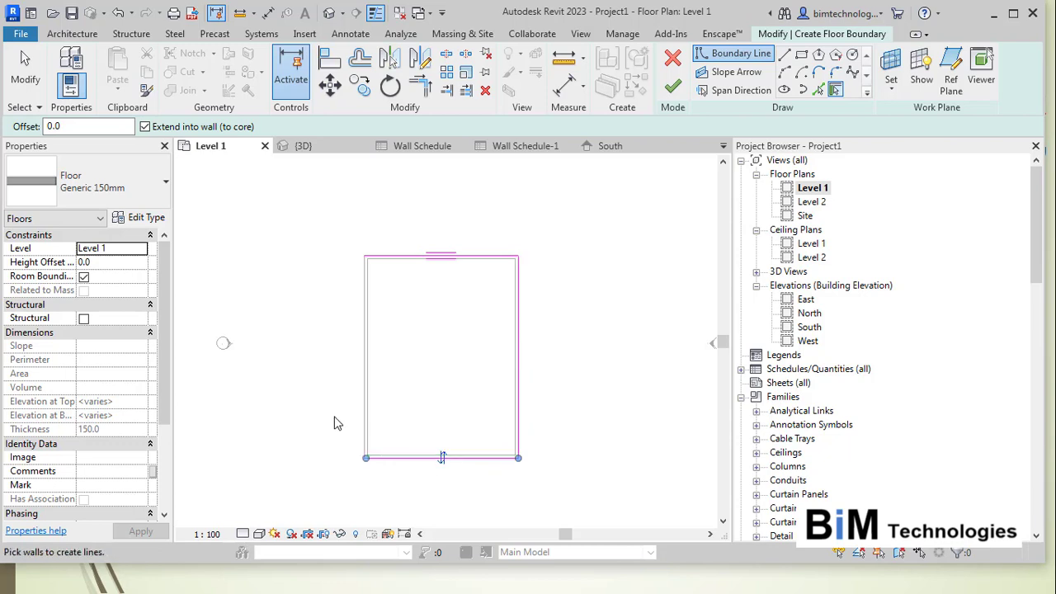
left_click(369, 400)
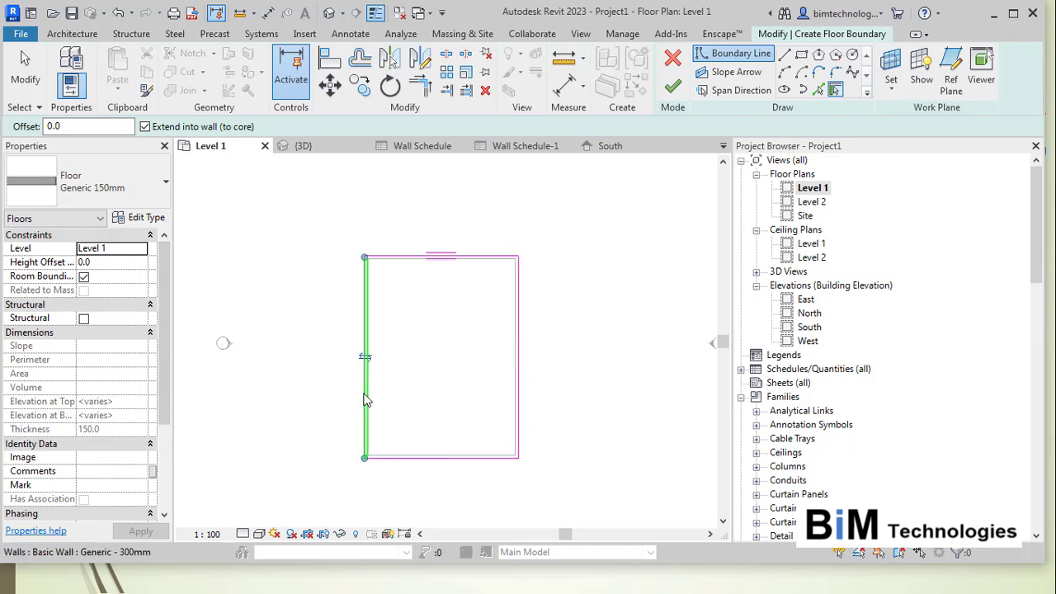
left_click(435, 265)
Set the span direction to the right boundary line and try to finish the floor sketch
scroll(438, 273, "up", 3)
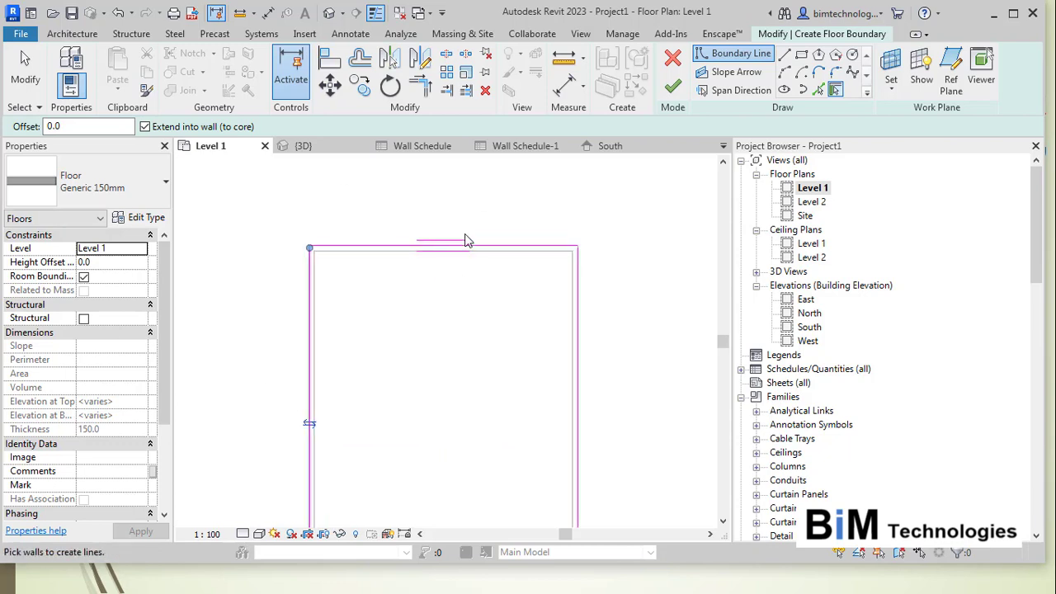
left_click(734, 90)
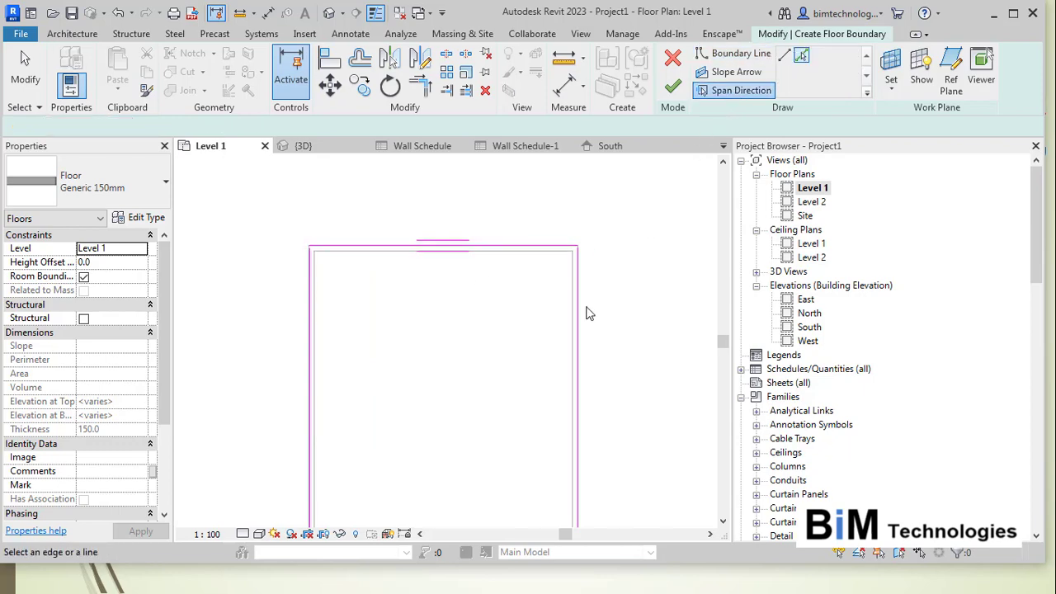
left_click(579, 321)
left_click(672, 86)
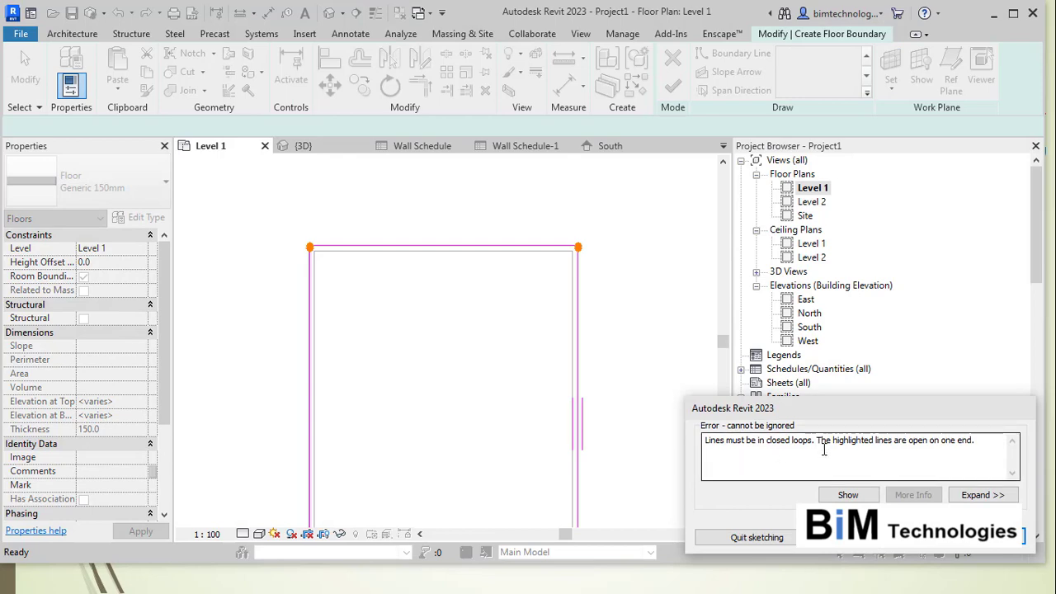
left_click(990, 538)
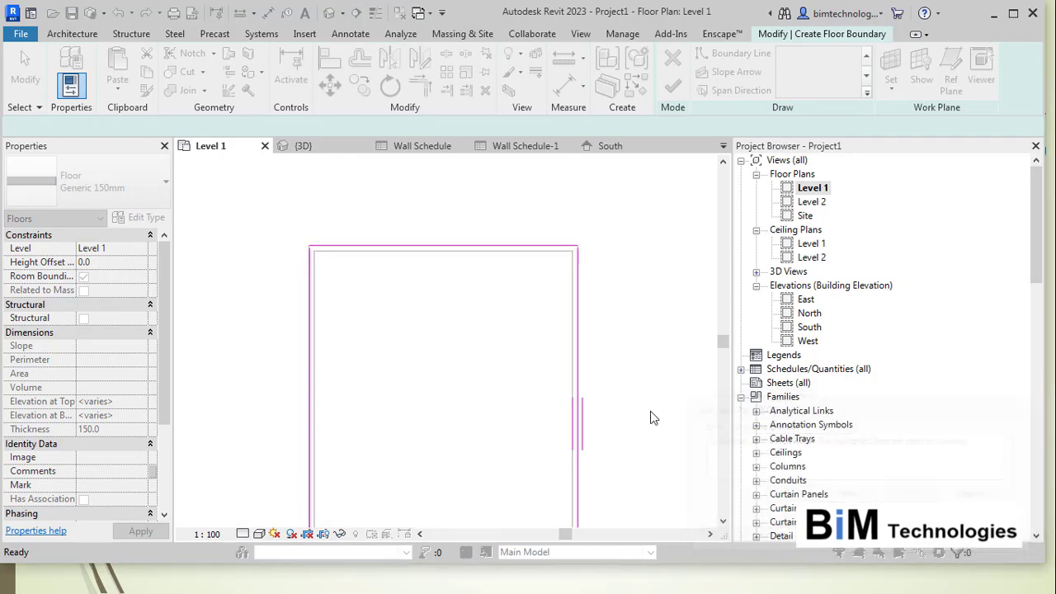
Trim the upper-left corner of the floor boundary and try again to finish the sketch
scroll(351, 240, "up", 5)
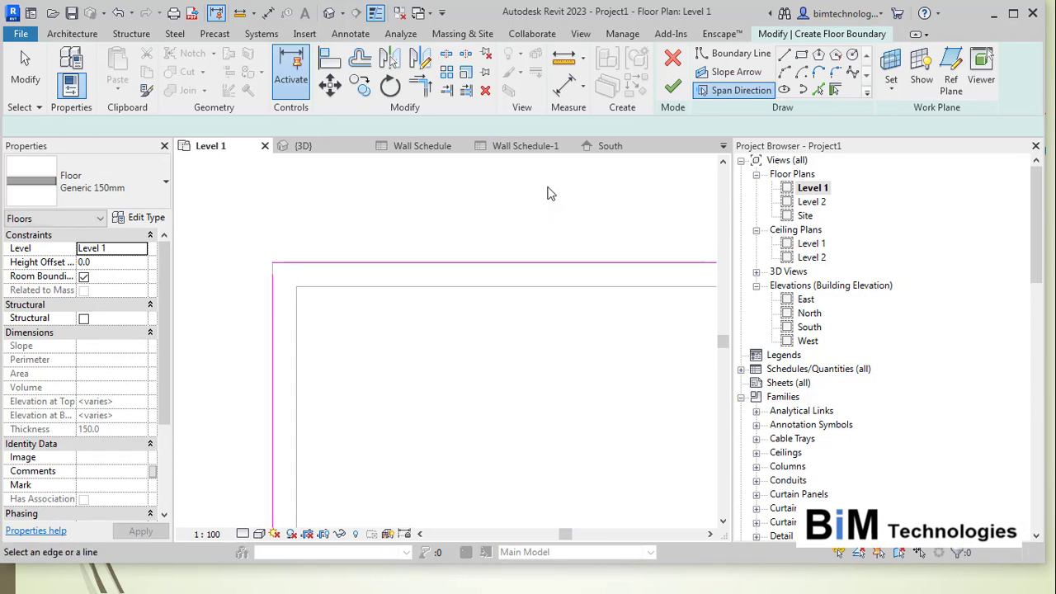
left_click(420, 95)
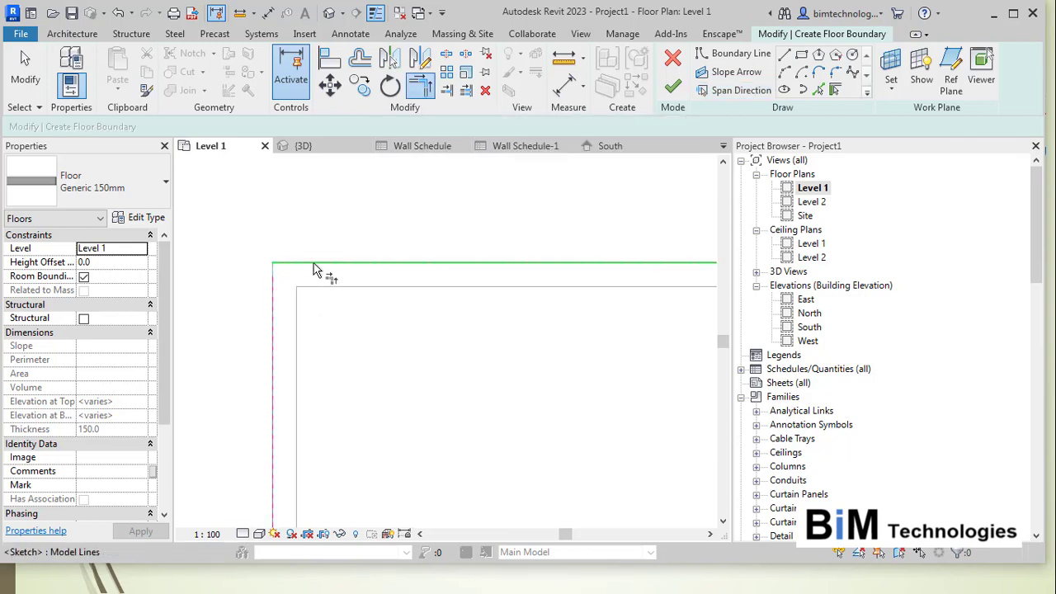
scroll(276, 259, "down", 5)
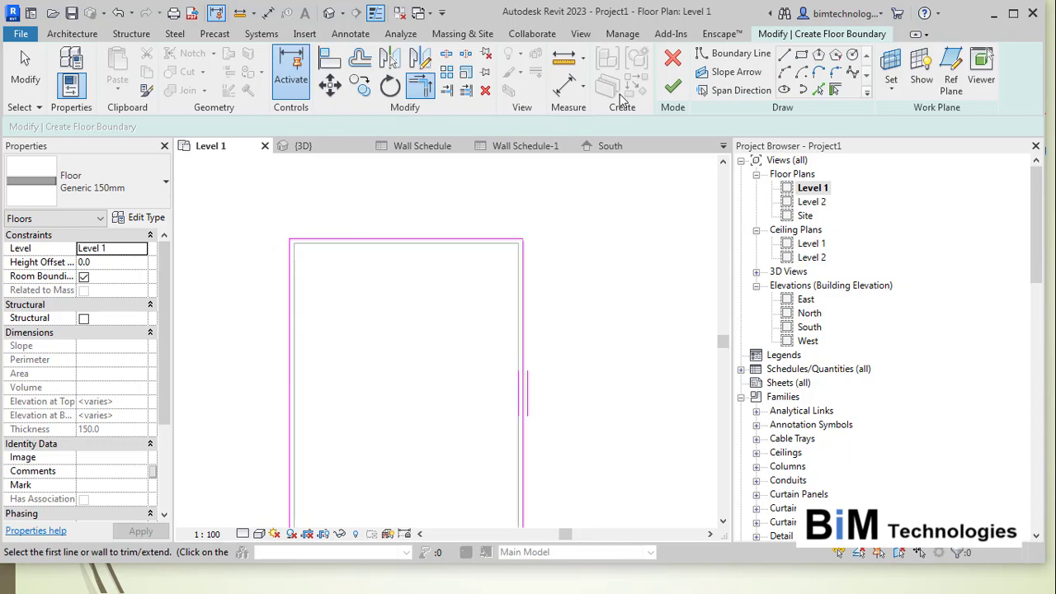
left_click(675, 87)
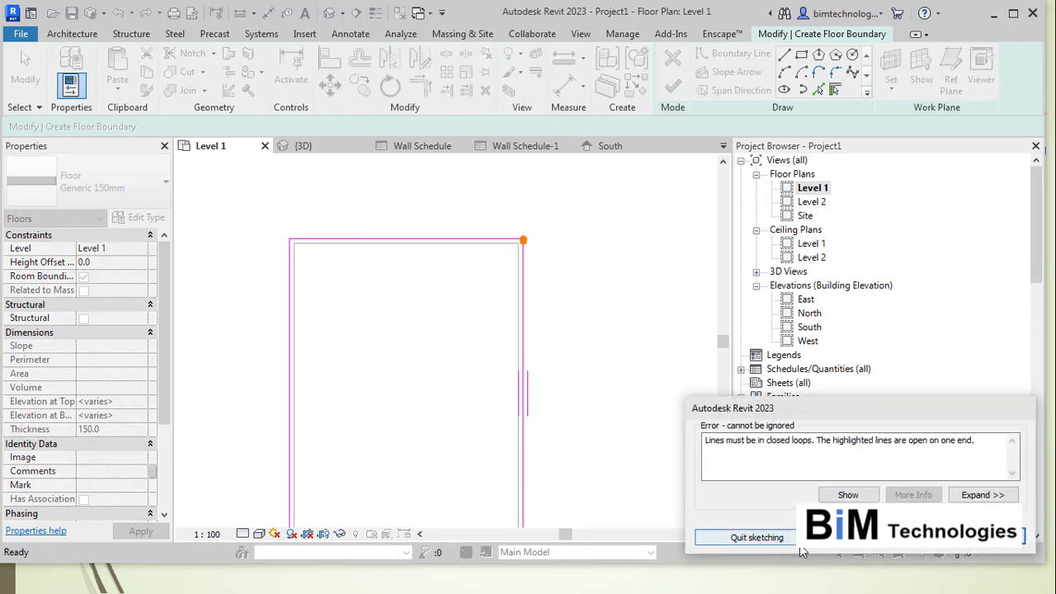
left_click(982, 544)
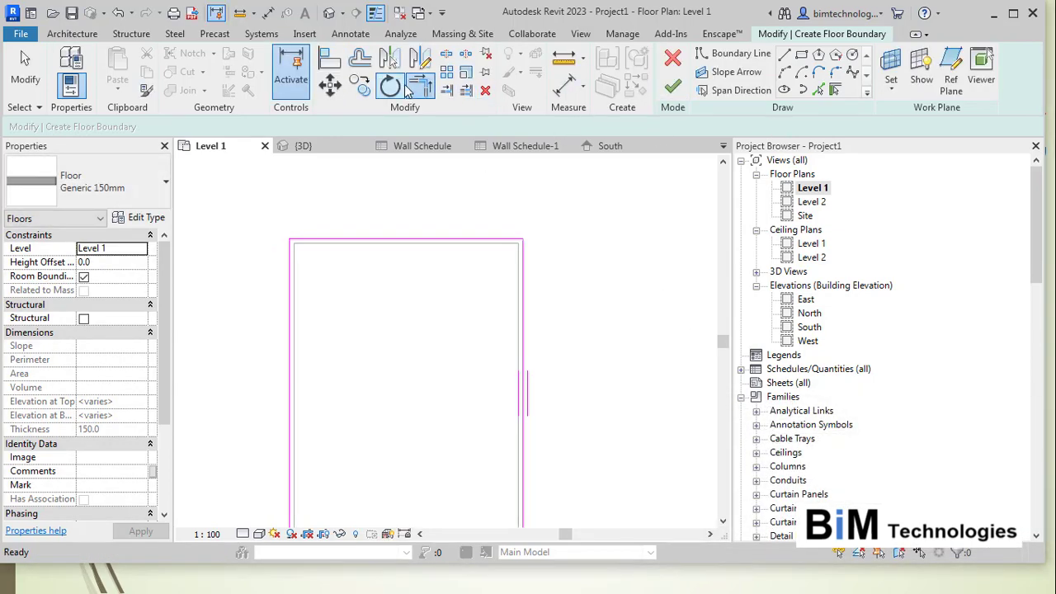
Trim the upper-right corner of the boundary to close the loop and finish the floor
scroll(532, 228, "up", 5)
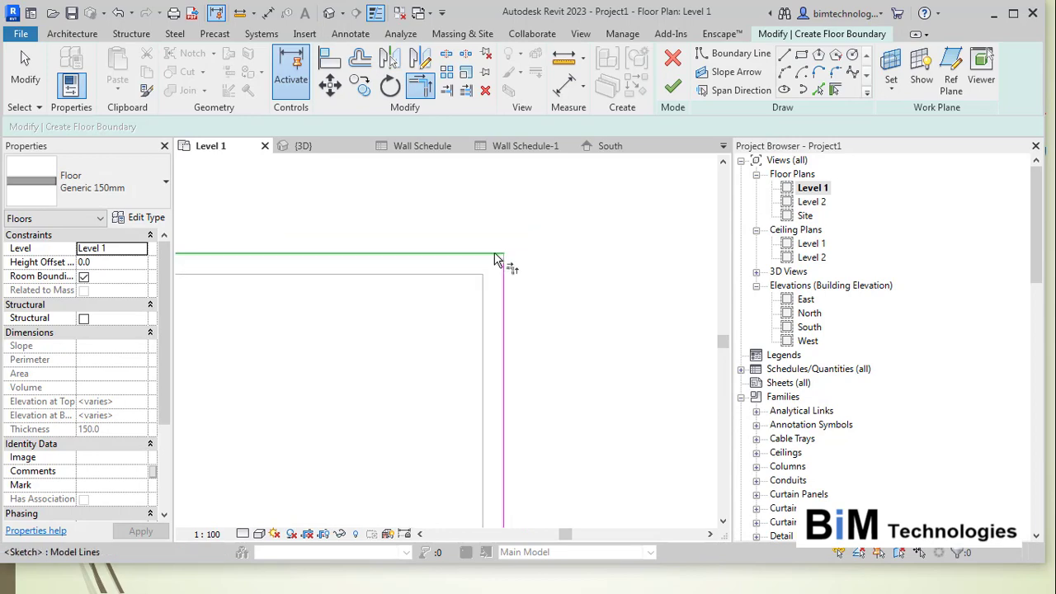
left_click(499, 254)
left_click(520, 288)
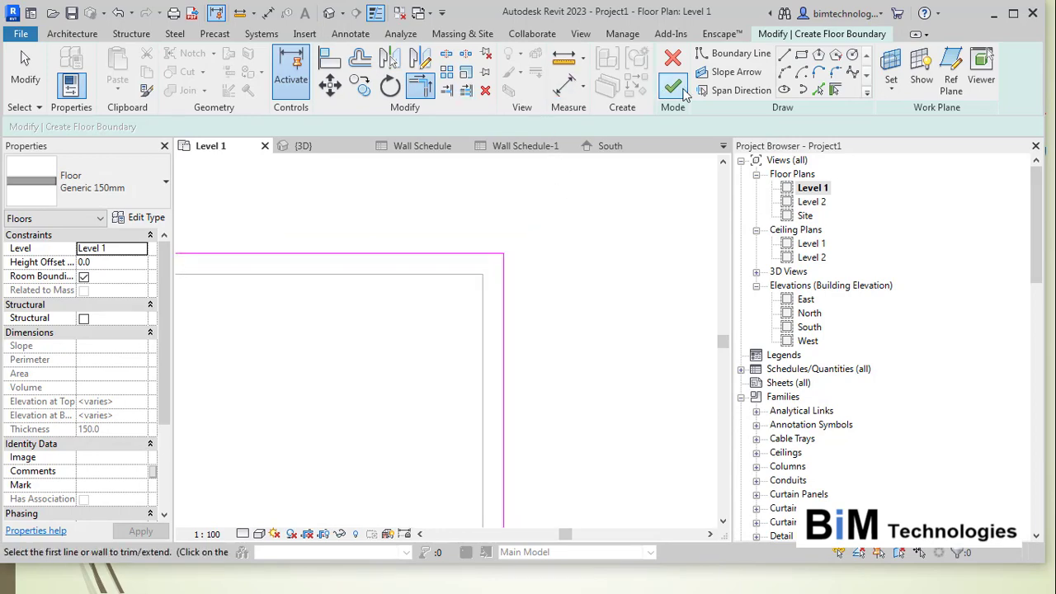
left_click(672, 87)
Show the building in the default 3D view and select the new floor by its lower edge
scroll(535, 247, "down", 2)
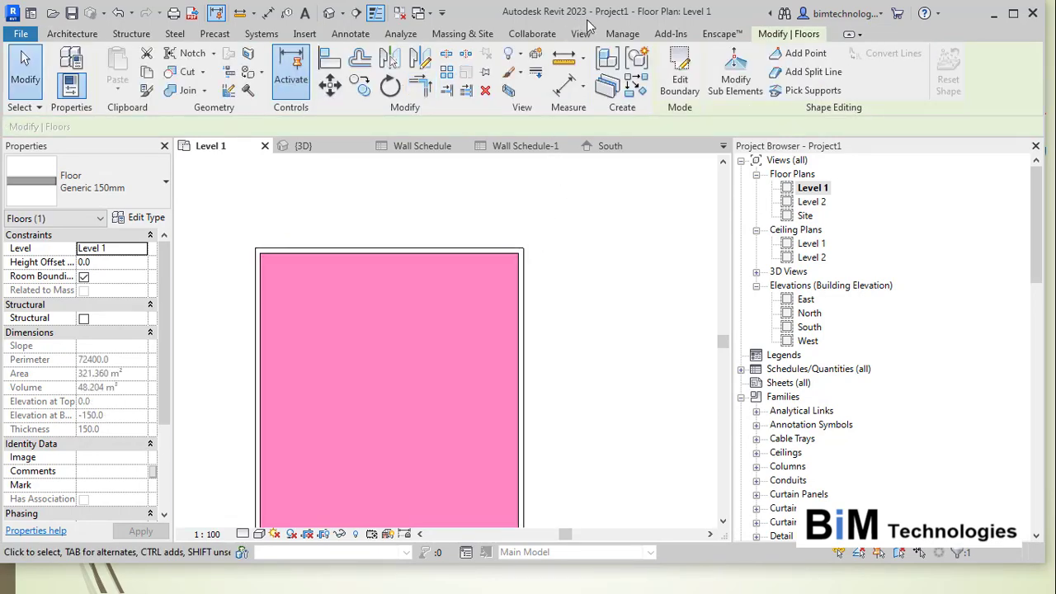
left_click(581, 35)
left_click(441, 64)
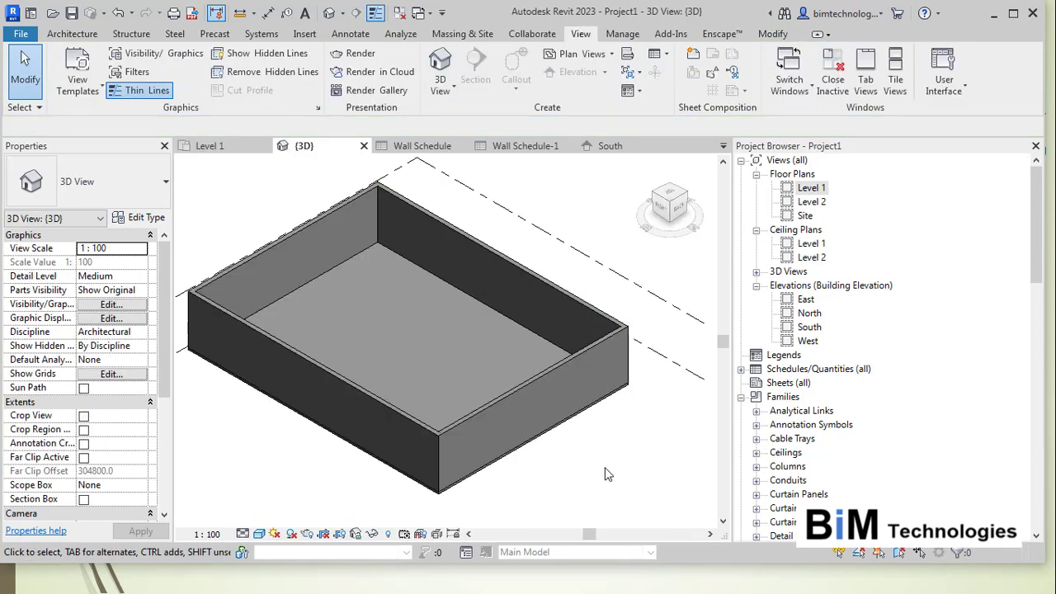
scroll(487, 456, "up", 3)
scroll(486, 457, "up", 1)
left_click(495, 459)
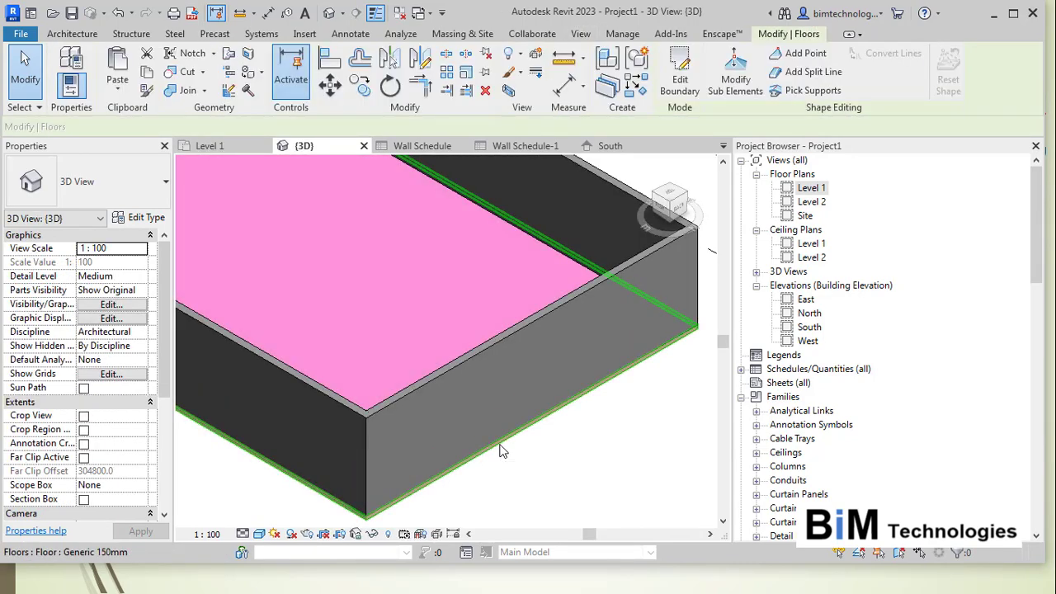
Turn the floor's Structural option on and back off
scroll(511, 453, "down", 3)
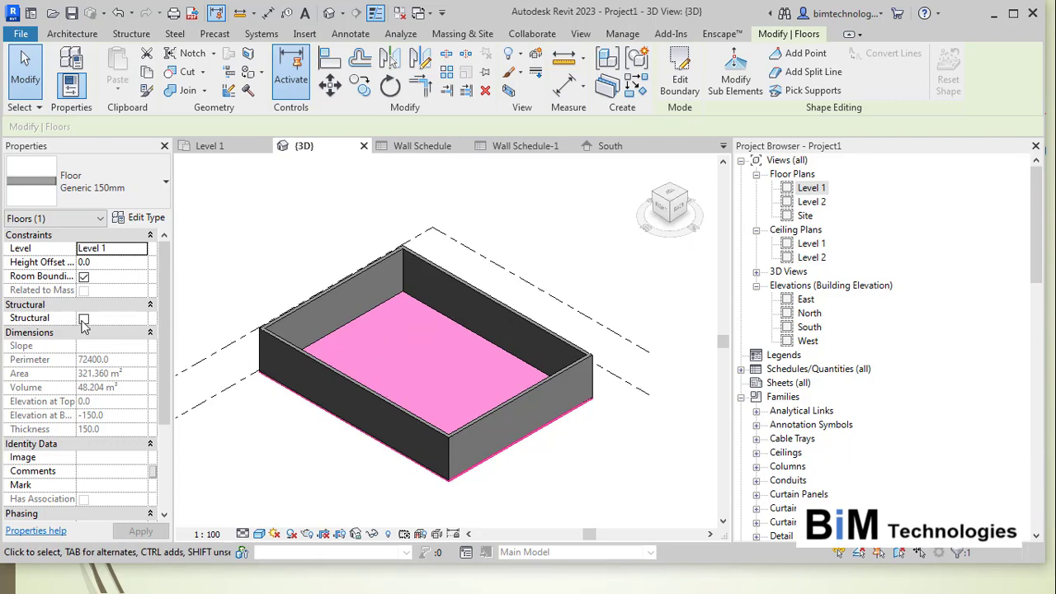
left_click(83, 319)
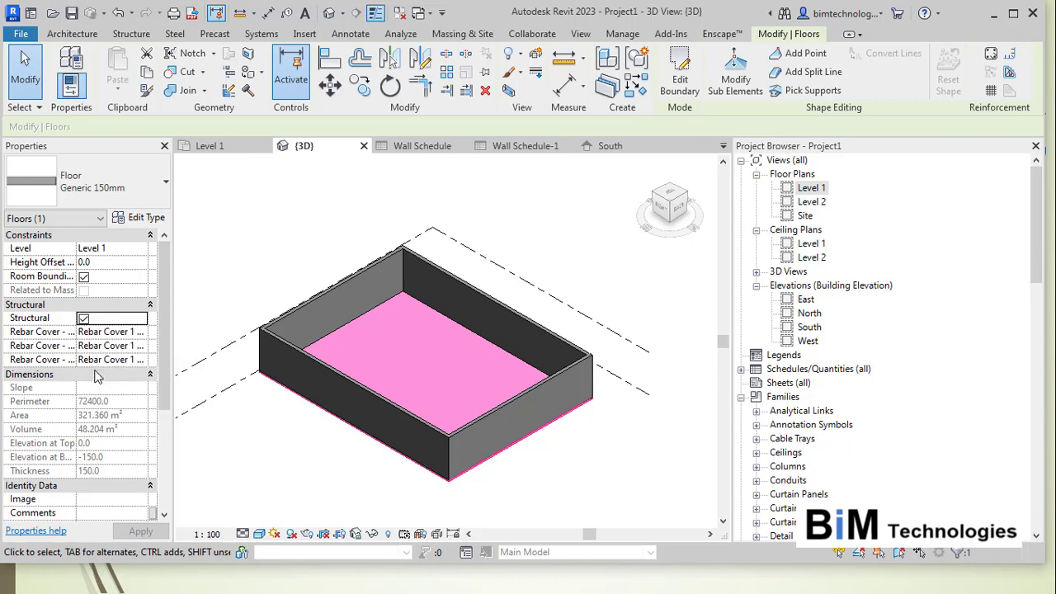
left_click(82, 320)
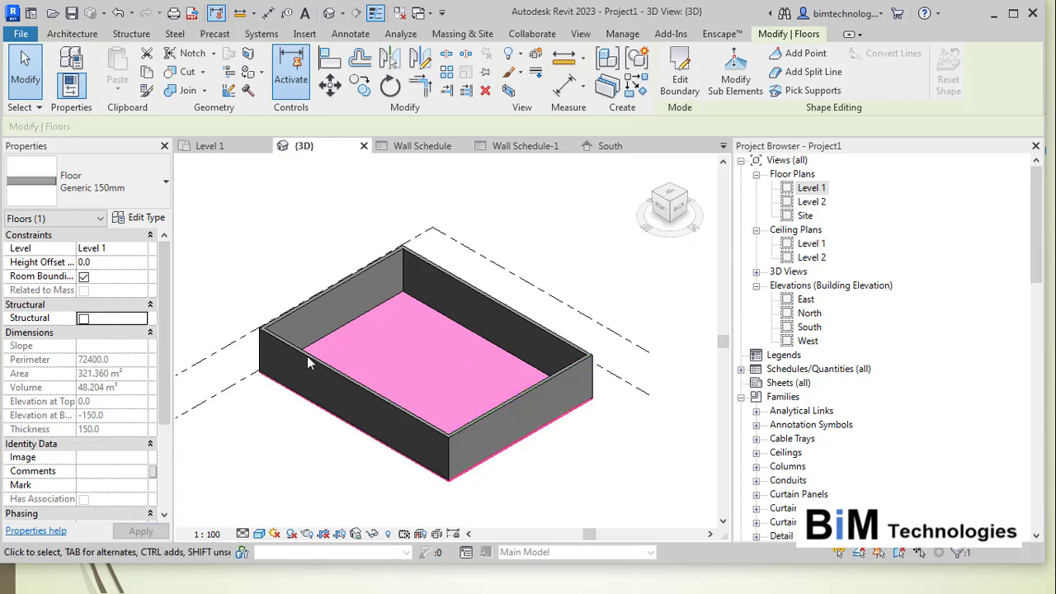
Open the layer structure of the selected floor's type for editing
left_click(141, 218)
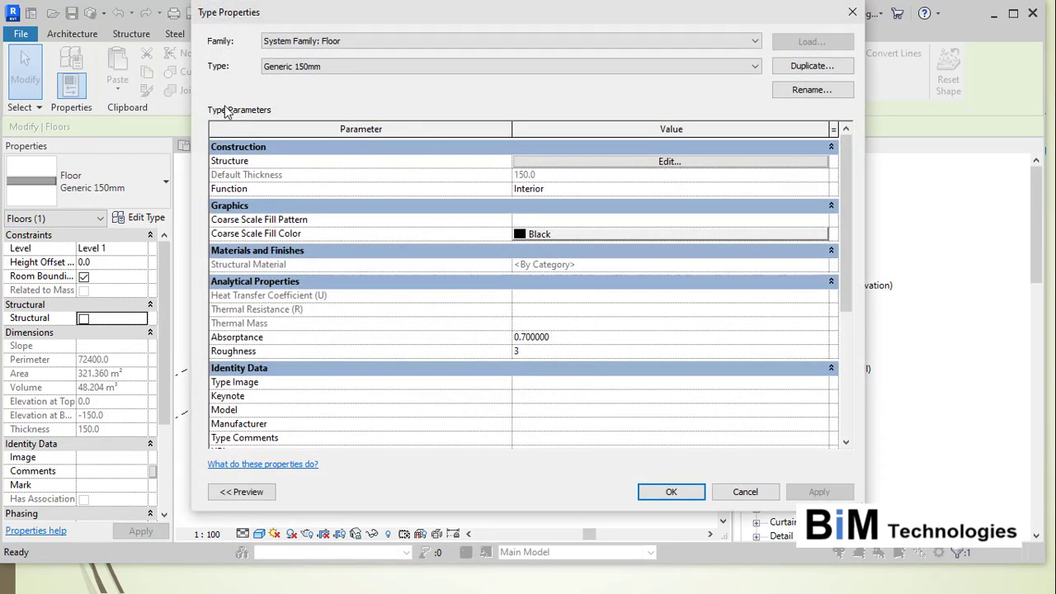
left_click(314, 41)
left_click(316, 46)
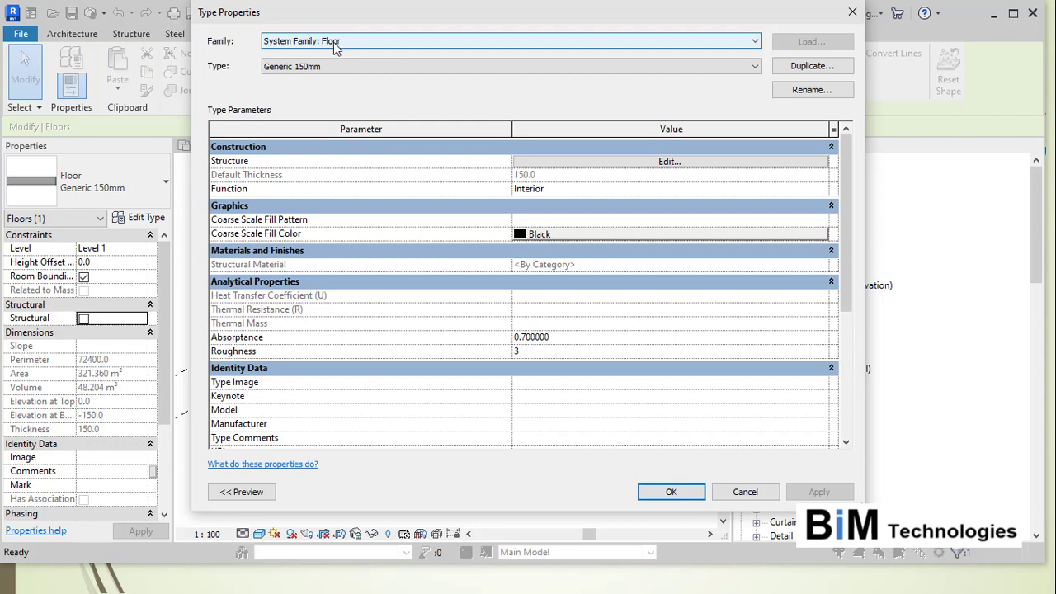
left_click(574, 163)
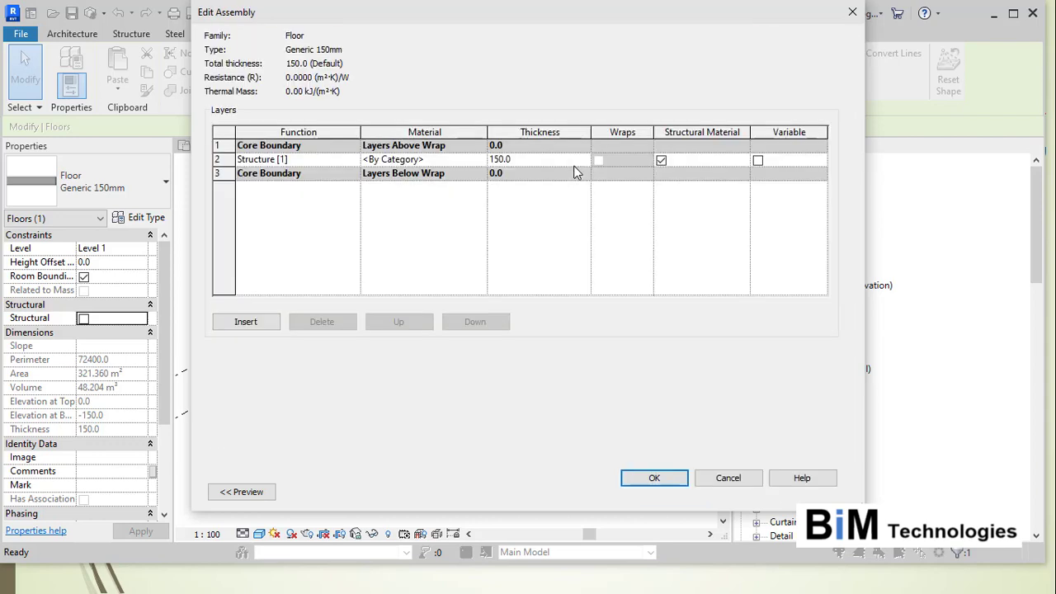
left_click(529, 166)
left_click_drag(512, 159, 497, 160)
type("Wooden Fl")
key("BackSpace")
key("BackSpace")
key("BackSpace")
key("BackSpace")
key("BackSpace")
key("BackSpace")
key("BackSpace")
key("BackSpace")
key("BackSpace")
type("100")
Set the thickness of the floor type's Structure [1] layer to 50 mm
left_click_drag(507, 159, 480, 156)
type("5")
key("shift+Tab")
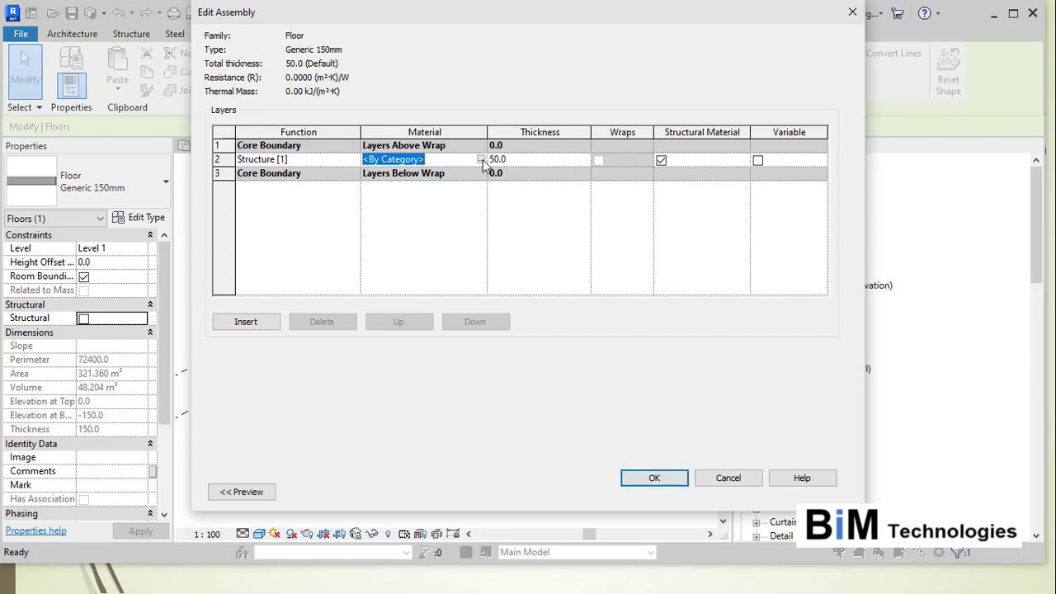
Open the material selection for the floor type's Structure [1] layer and search the materials for "Wood"
left_click(480, 160)
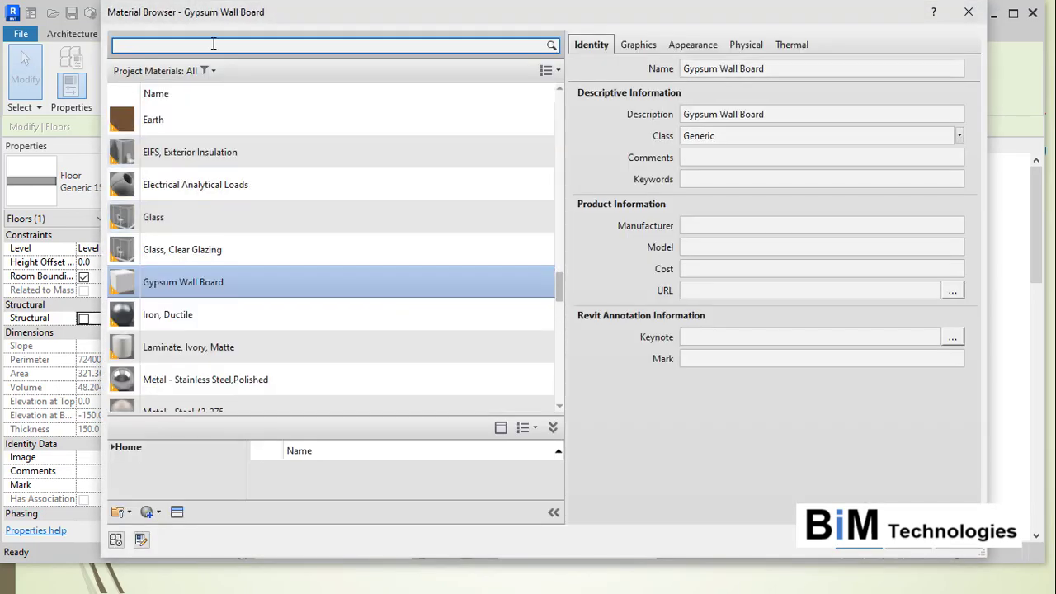
type("Wood")
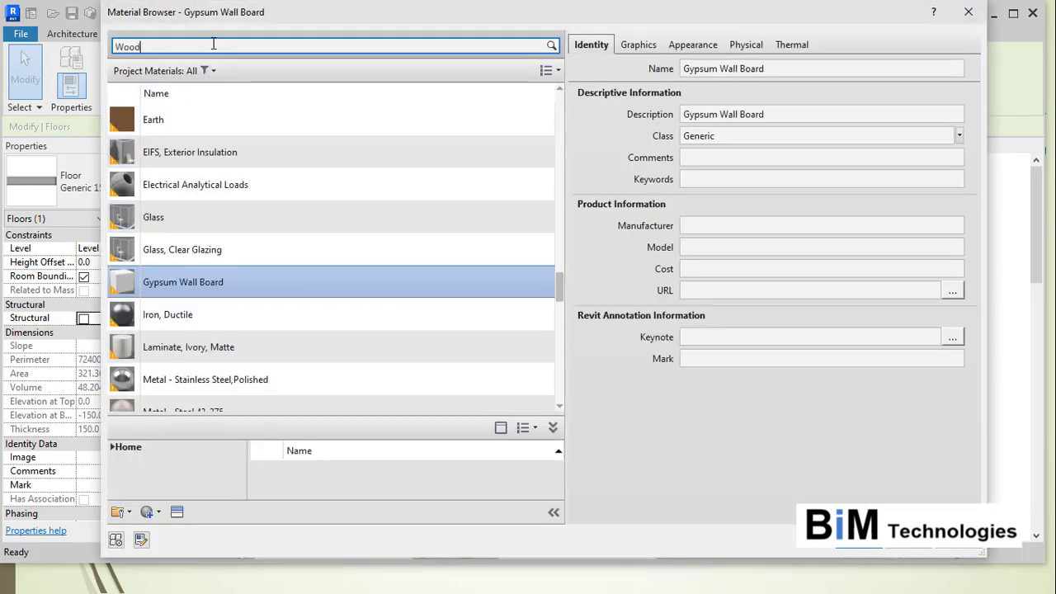
type("en")
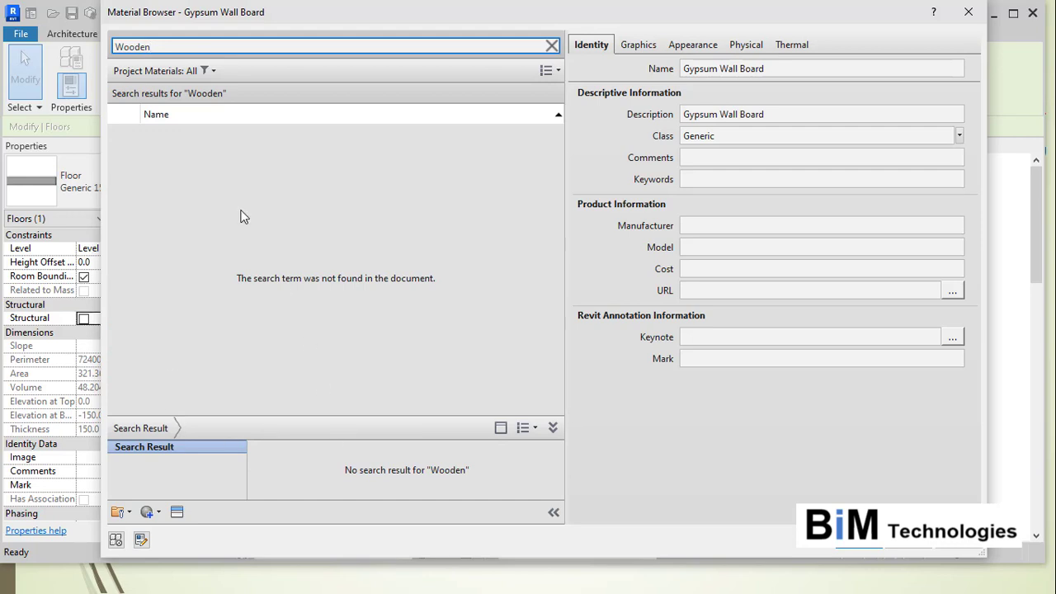
key("BackSpace")
key("BackSpace")
key("BackSpace")
key("BackSpace")
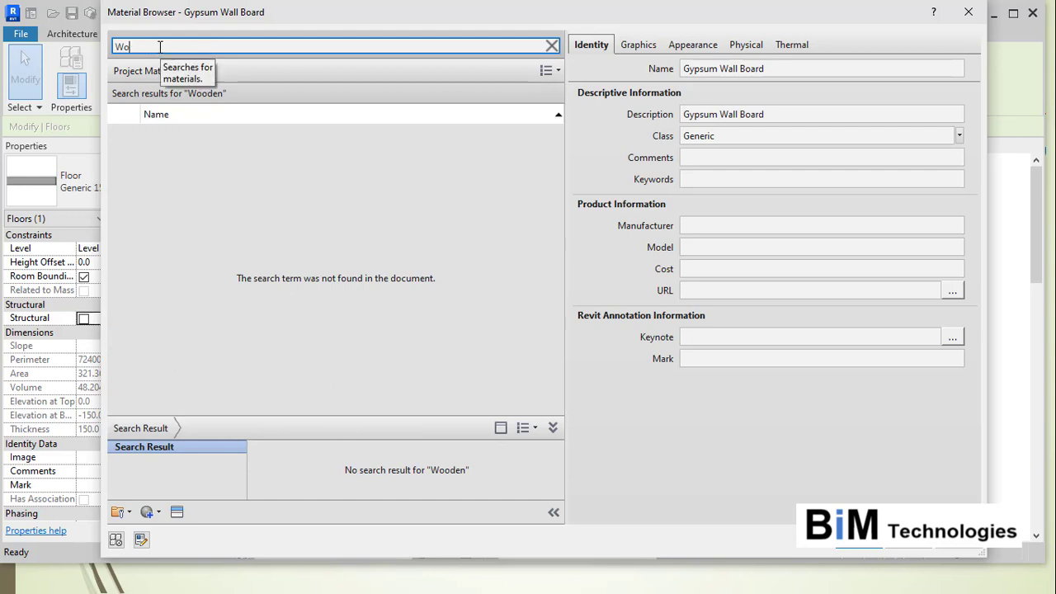
type("o")
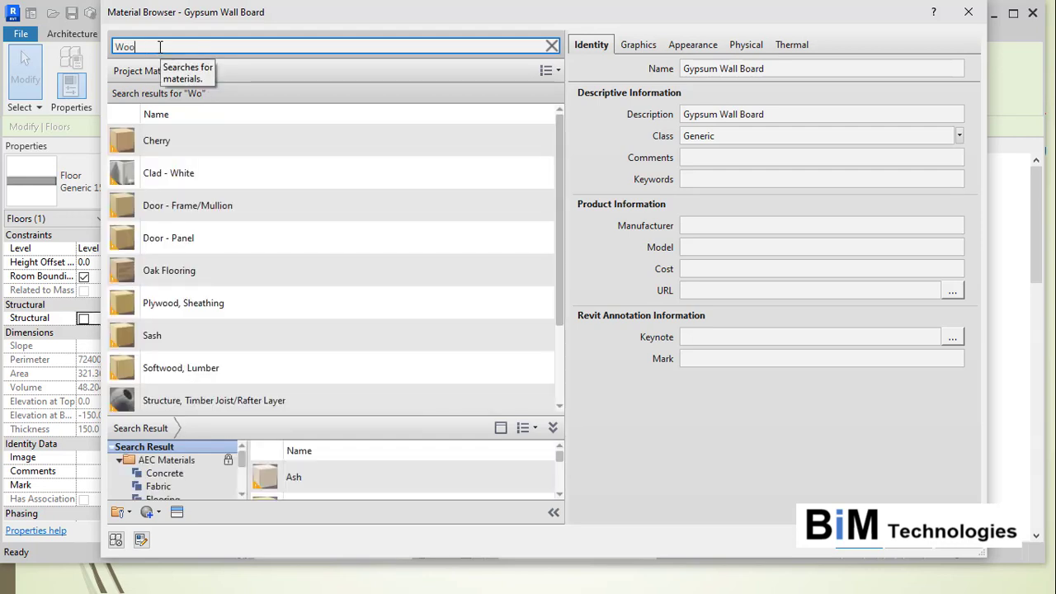
type("d")
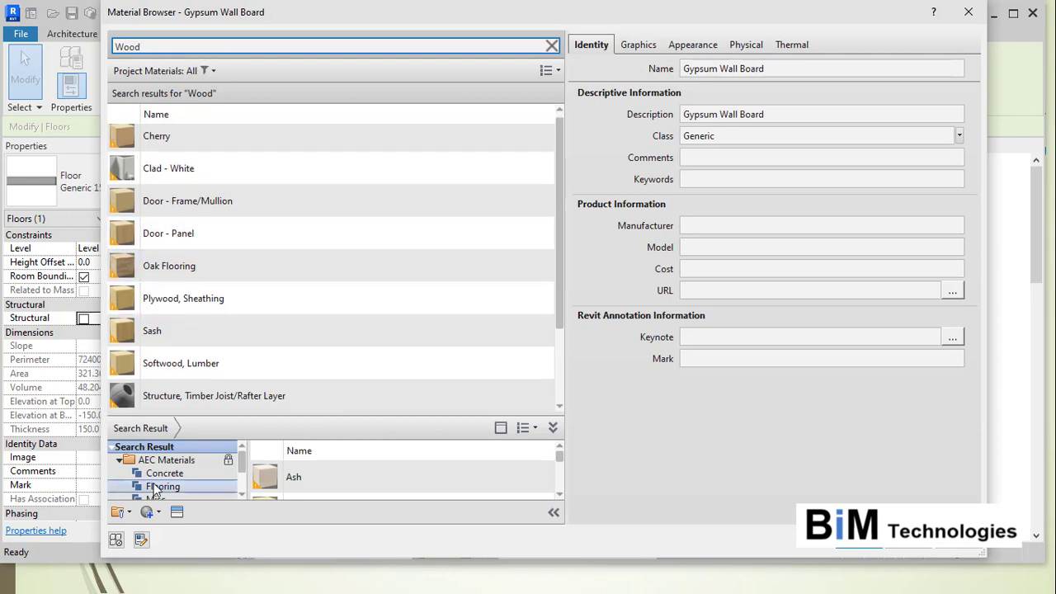
Add Cork Tiles from the AEC Materials Flooring library to the project and assign it to the Structure [1] layer
left_click(154, 487)
scroll(455, 484, "down", 1)
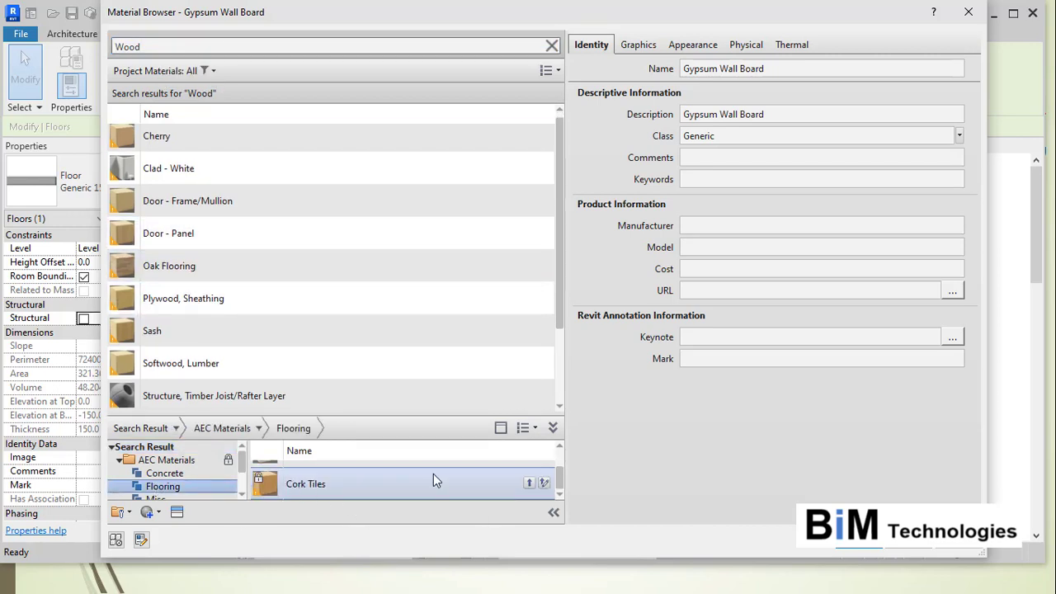
scroll(552, 490, "up", 1)
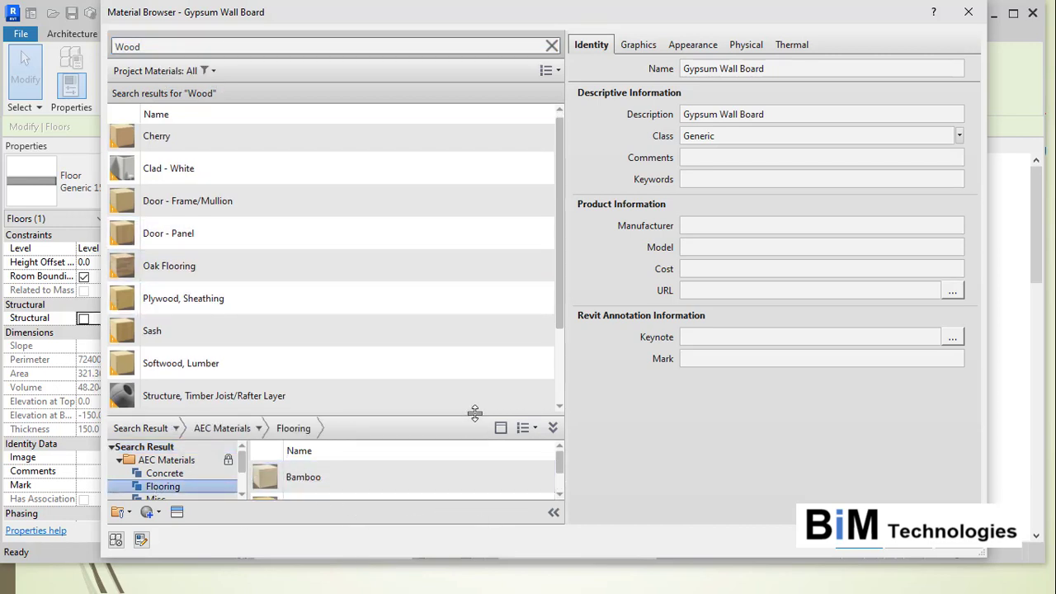
left_click_drag(472, 415, 475, 294)
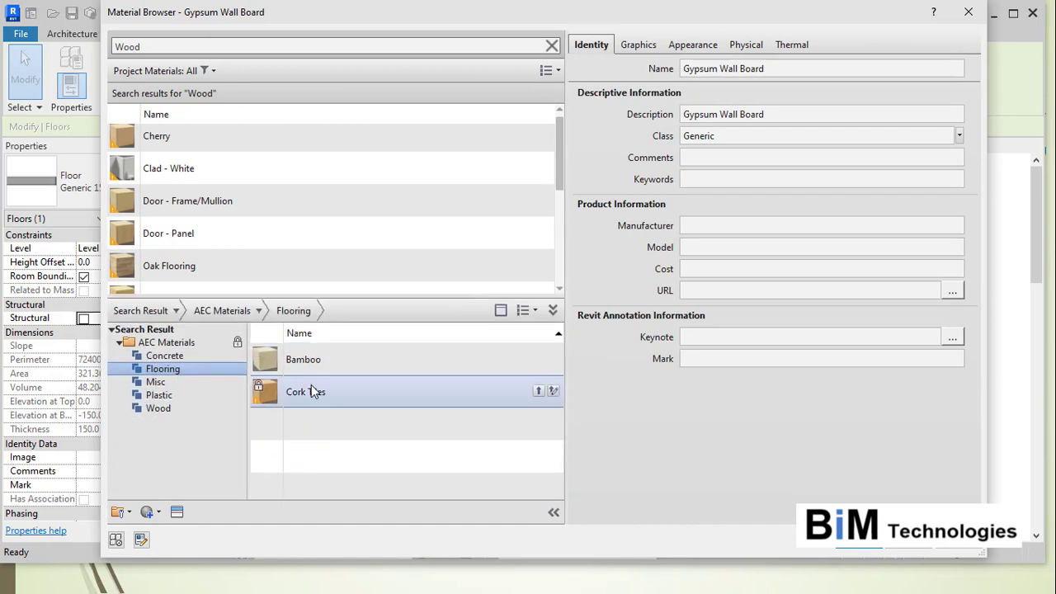
left_click(556, 392)
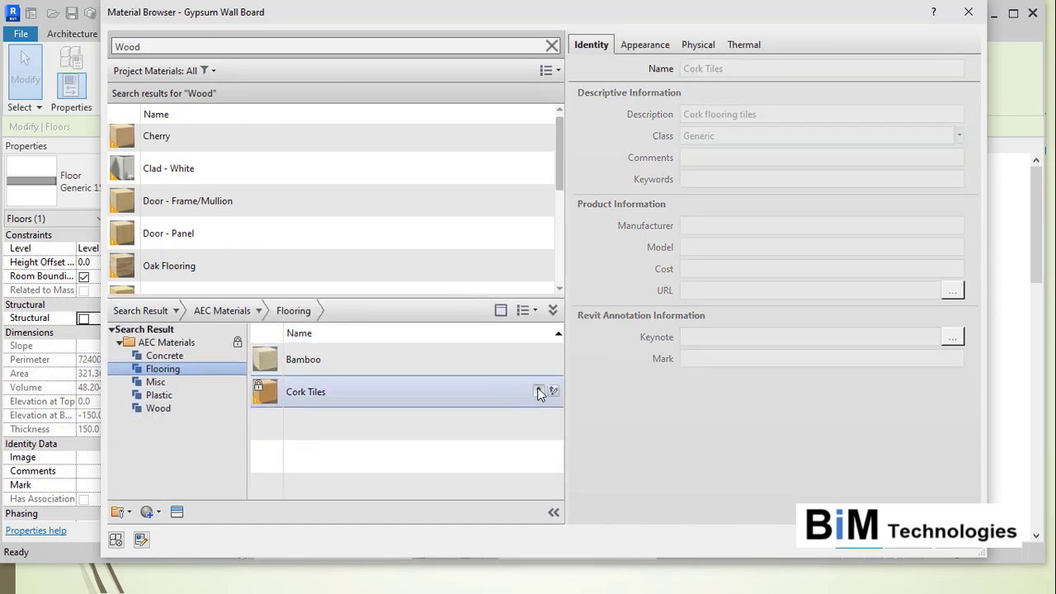
left_click(538, 391)
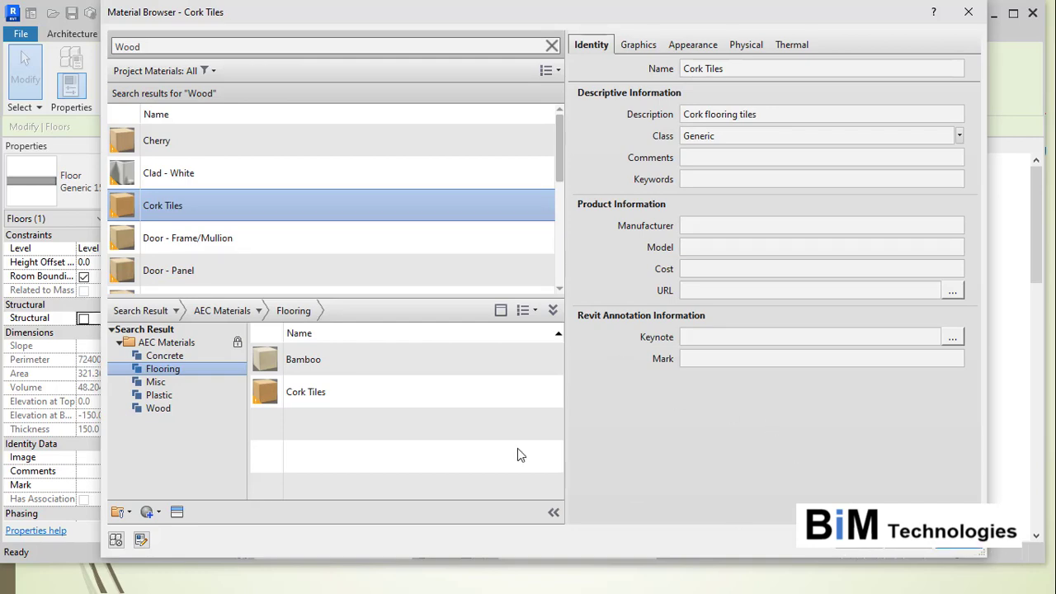
left_click(859, 541)
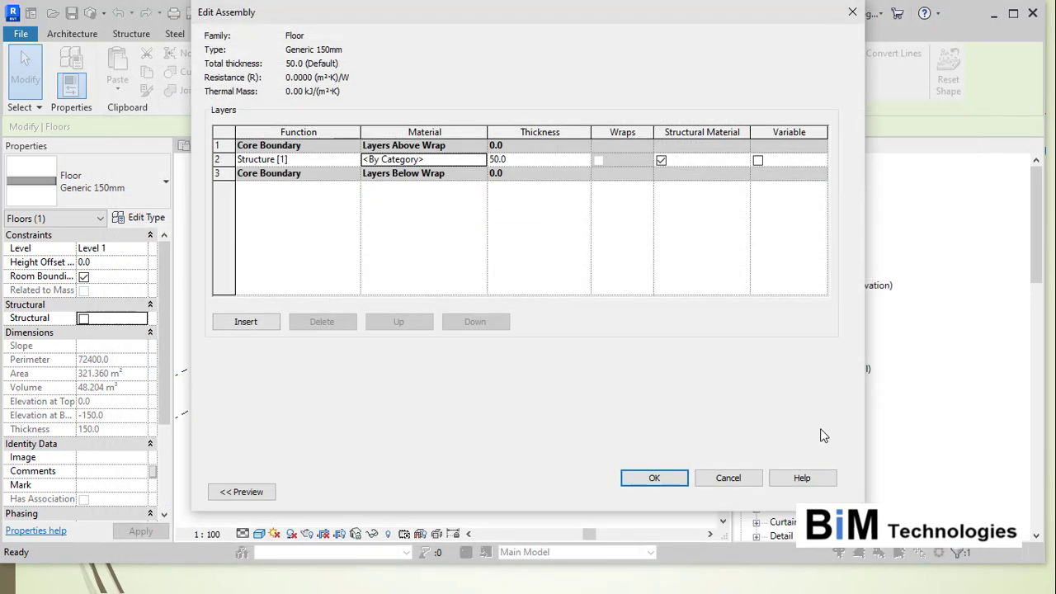
left_click(656, 479)
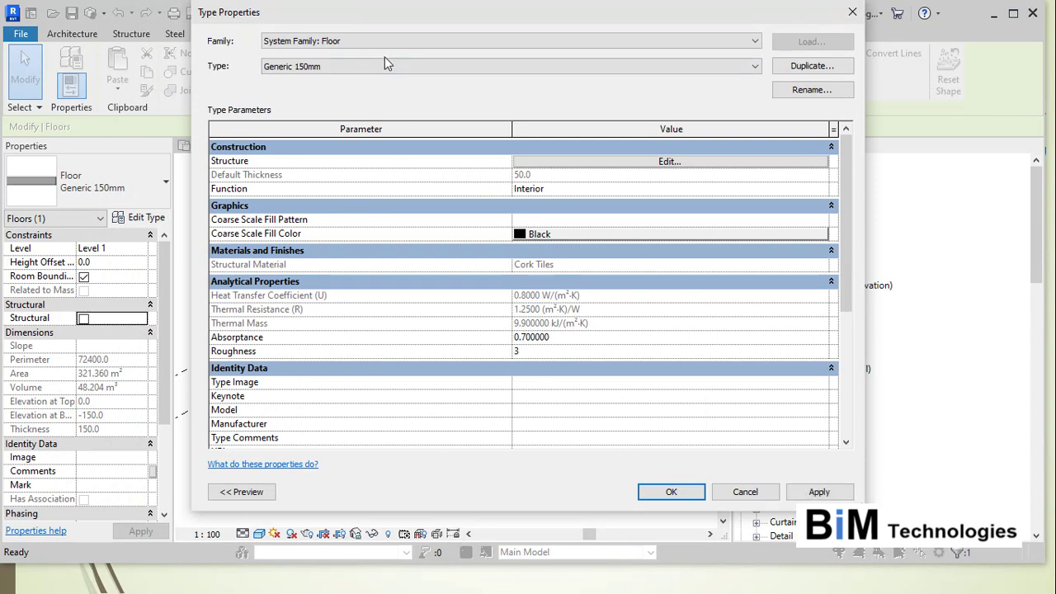
Switch the floor type to Standard Timber-Wood Finish and open its layer structure
left_click(386, 65)
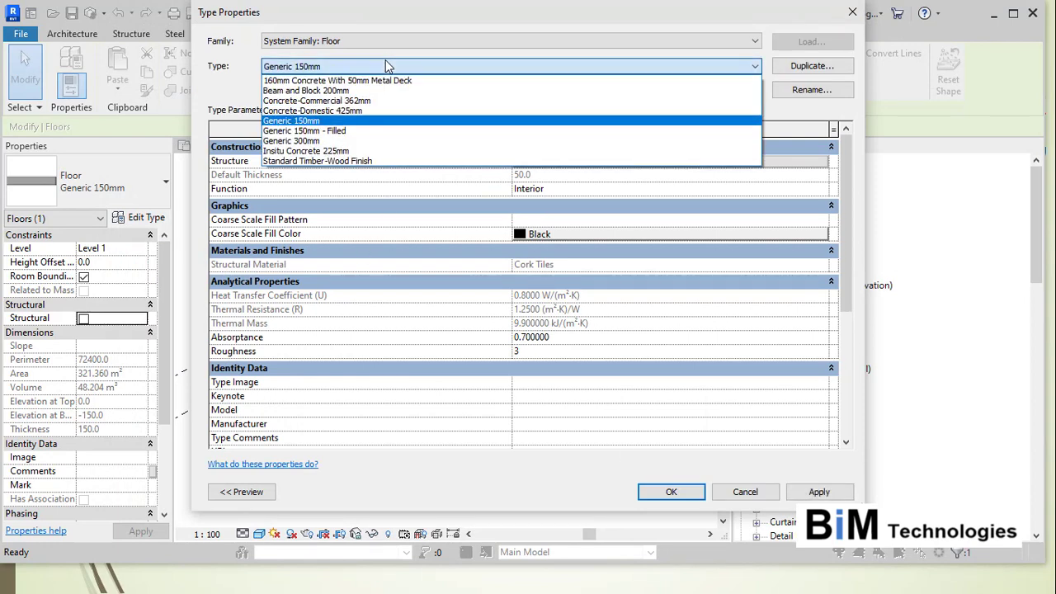
left_click(379, 161)
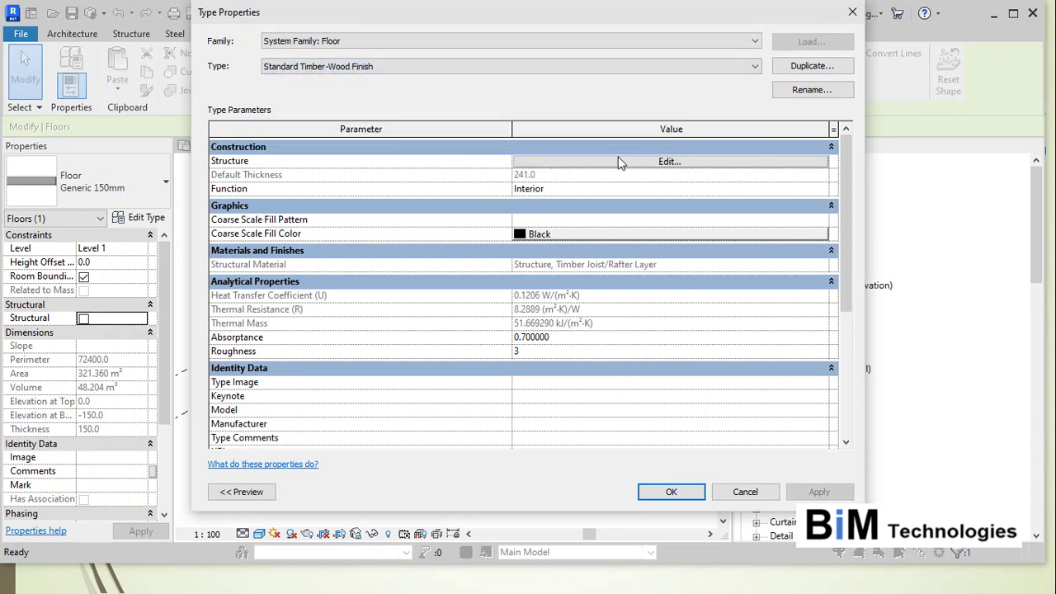
left_click(617, 162)
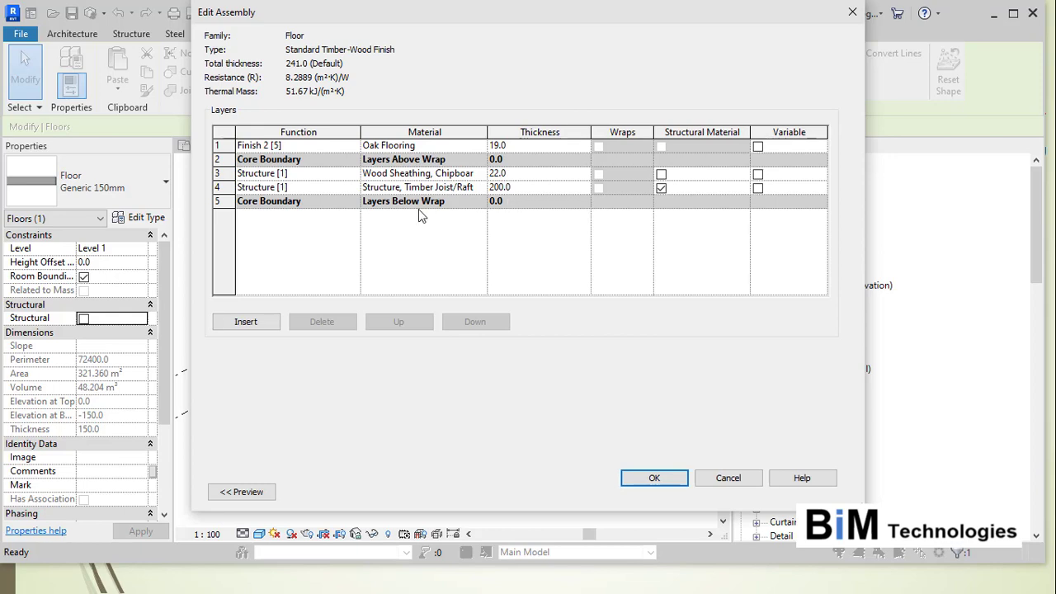
Examine the thicknesses of the timber joist, wood sheathing and oak flooring layers, then close the structure without editing them
left_click(221, 190)
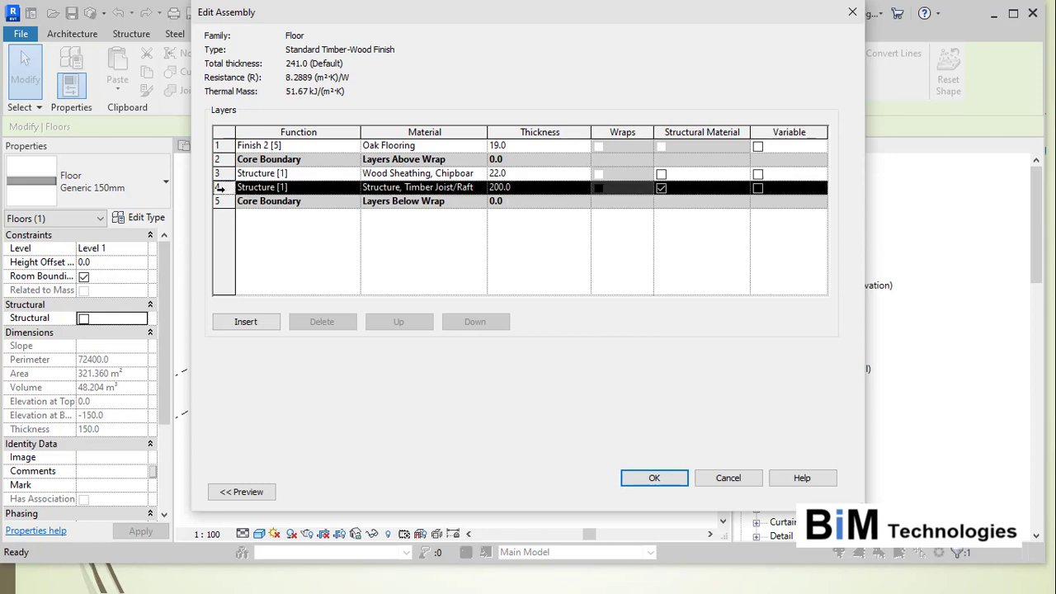
left_click(525, 192)
left_click_drag(530, 186, 460, 187)
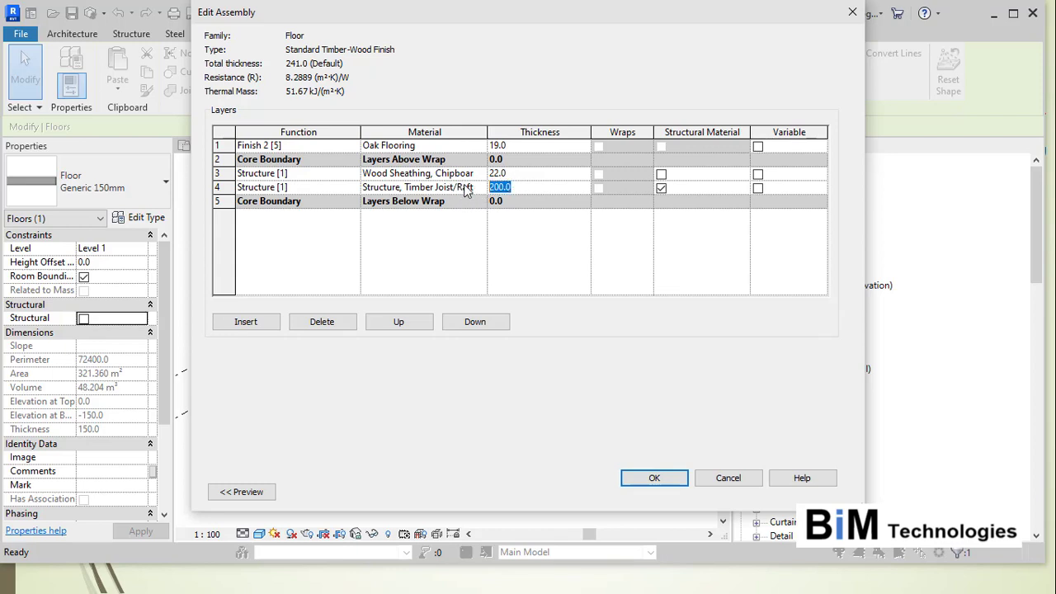
left_click(526, 172)
left_click_drag(520, 172, 466, 170)
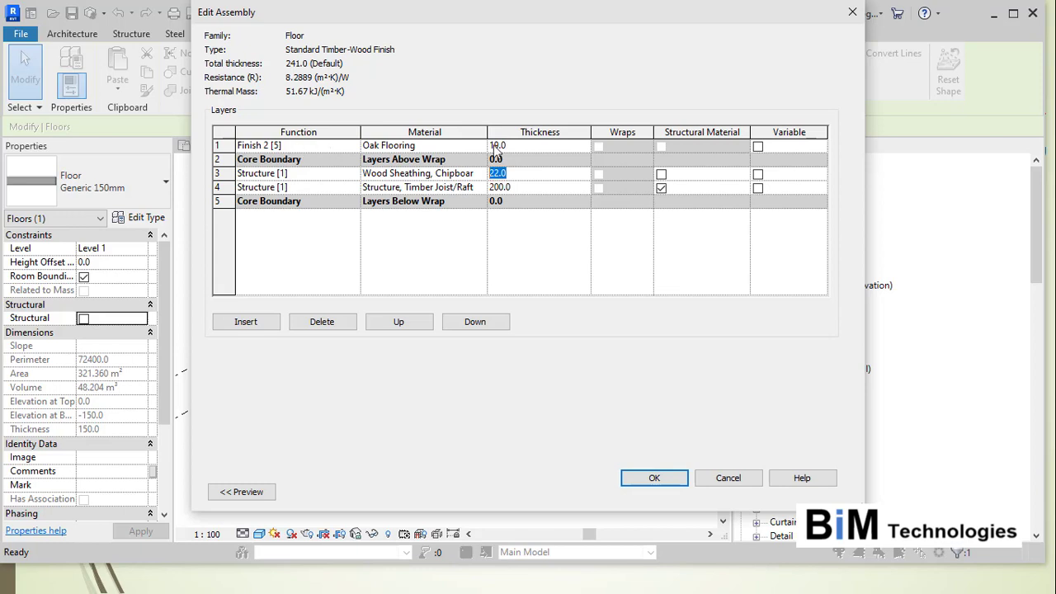
left_click(455, 149)
left_click(521, 145)
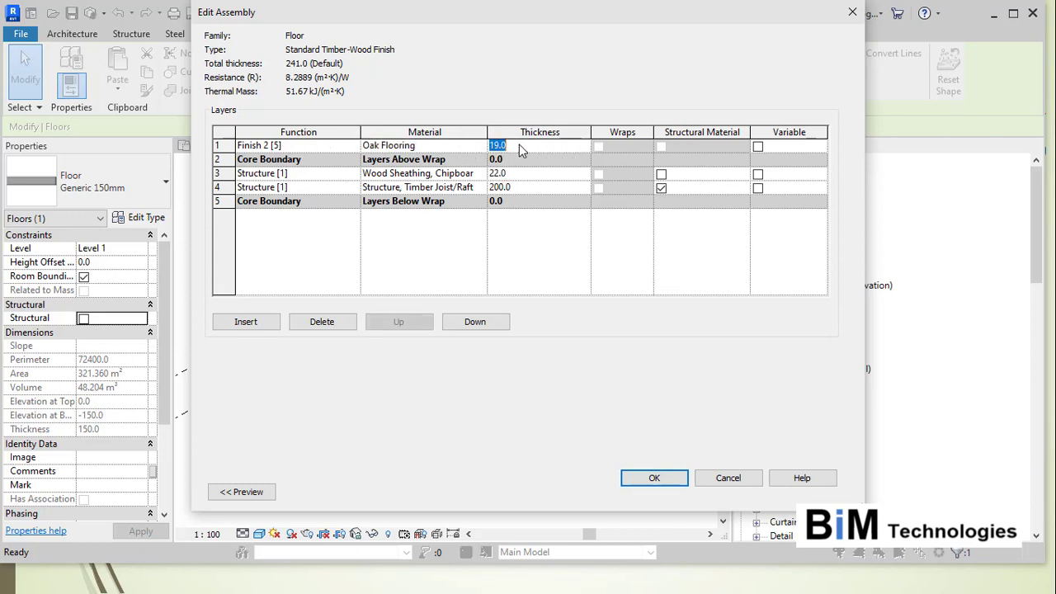
left_click(520, 145)
double_click(521, 145)
left_click(662, 480)
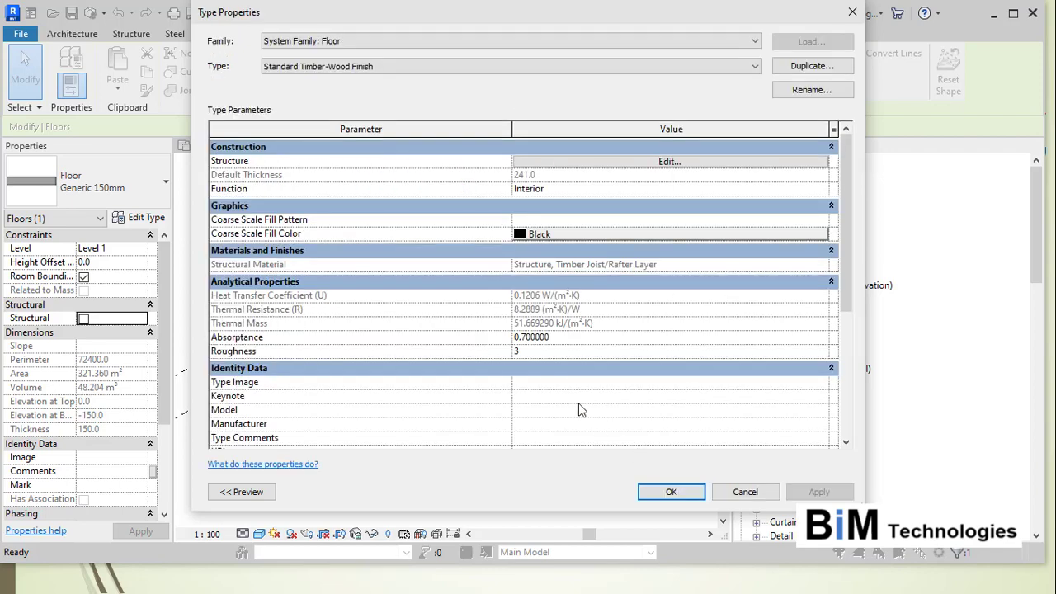
Switch the floor type back to Generic 150mm and review the material and thickness of its Structure [1] layer
left_click(380, 68)
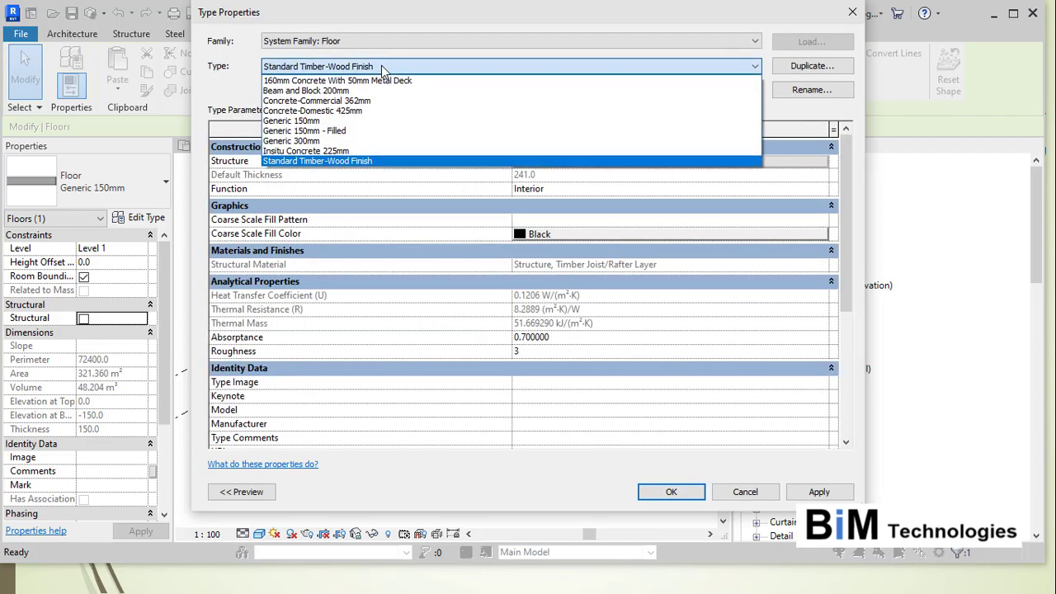
left_click(326, 120)
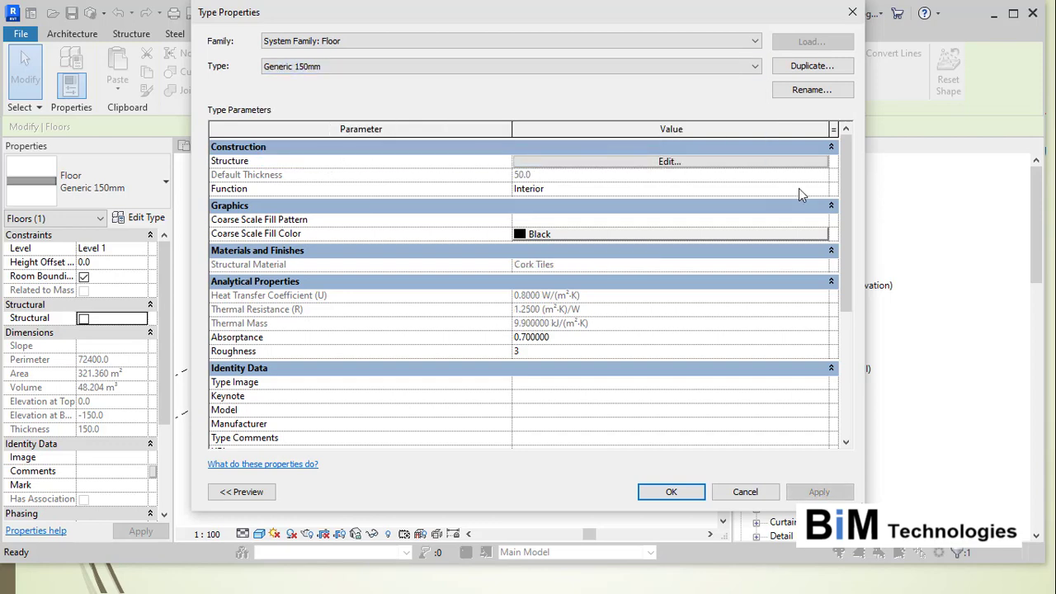
left_click(666, 163)
left_click(456, 156)
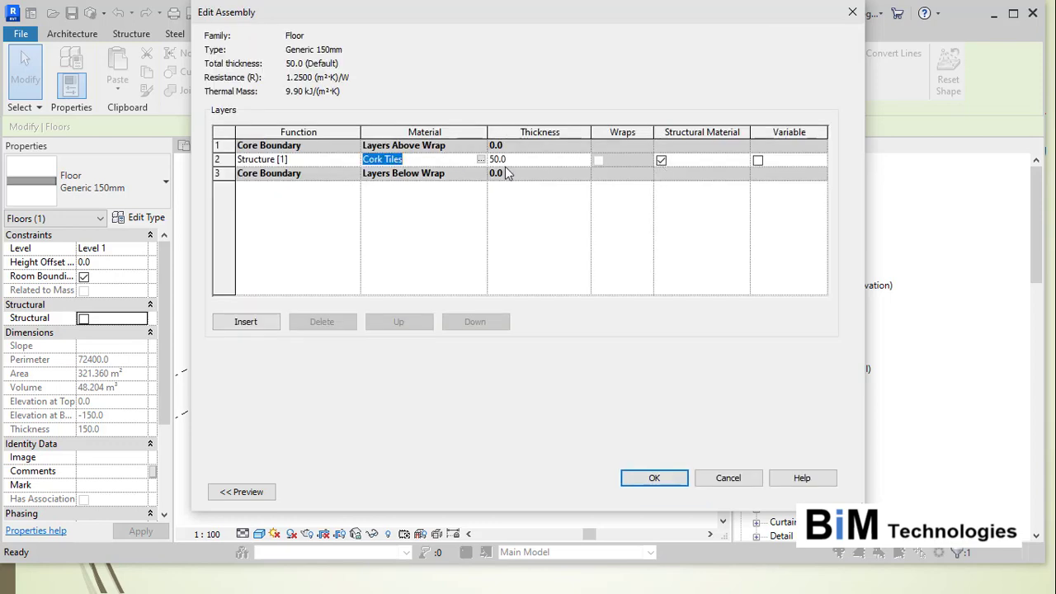
left_click(562, 159)
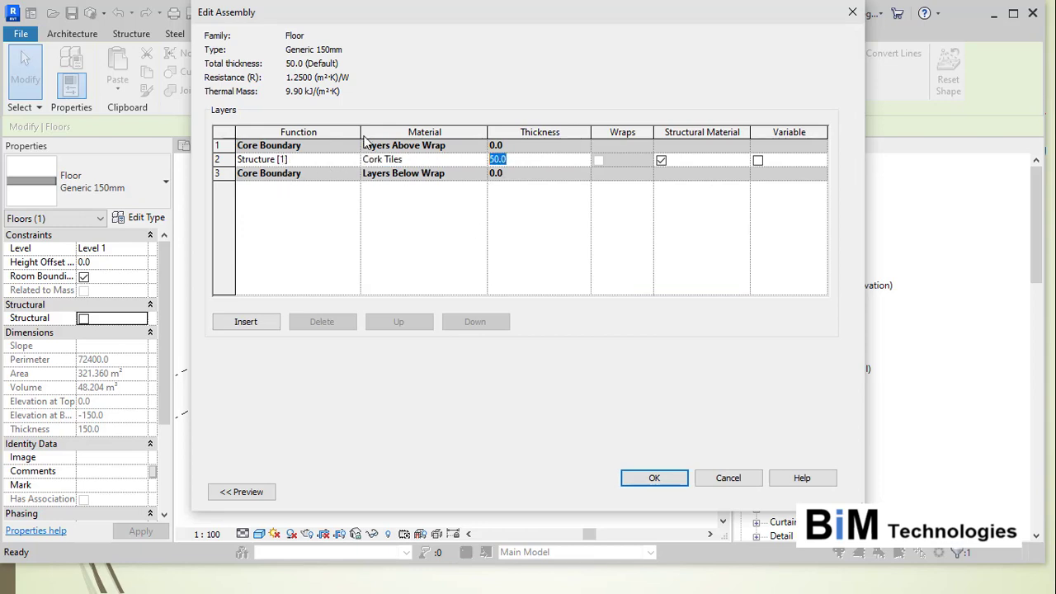
left_click(669, 481)
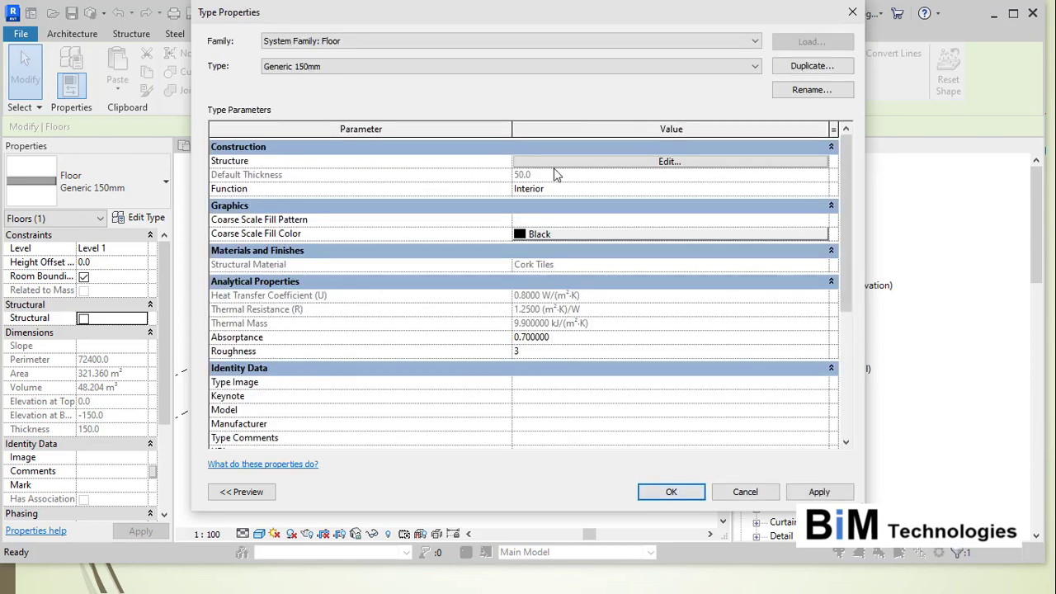
Choose Interior as the floor type's Function, accept the type properties and deselect the floor
left_click(824, 189)
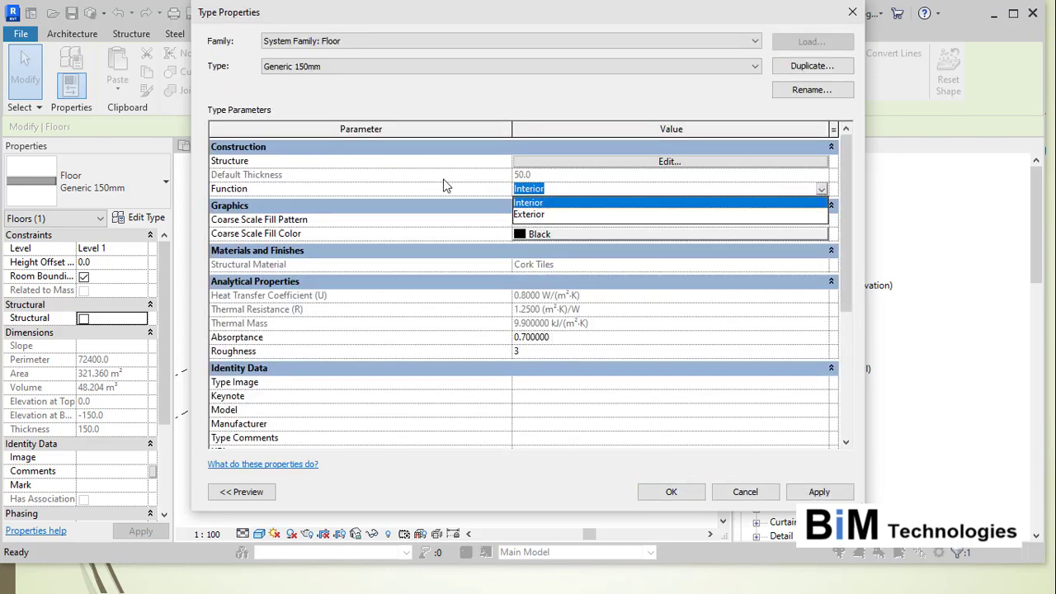
left_click(532, 204)
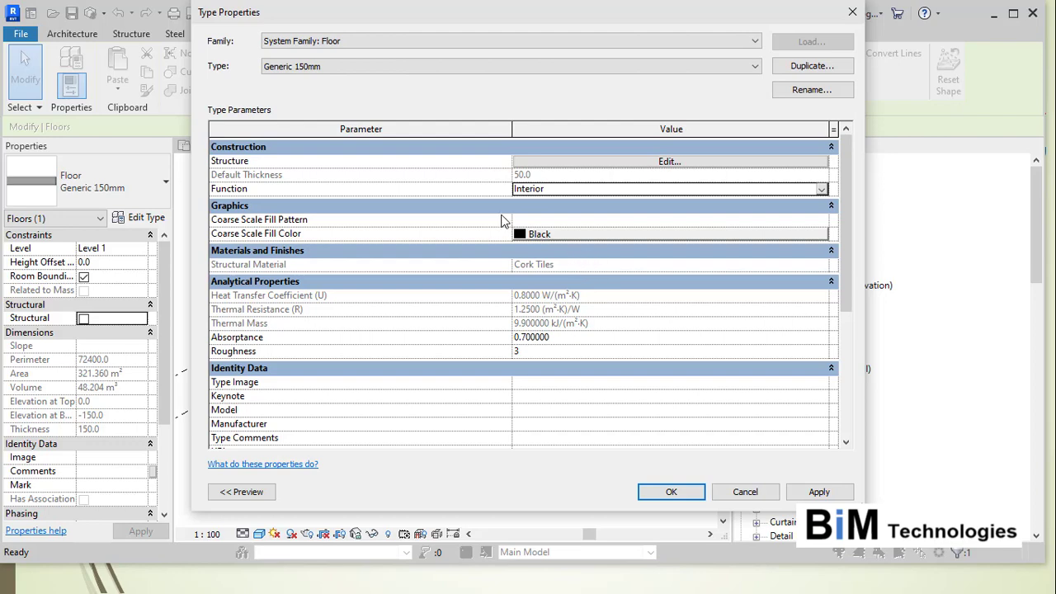
left_click(678, 493)
left_click(236, 472)
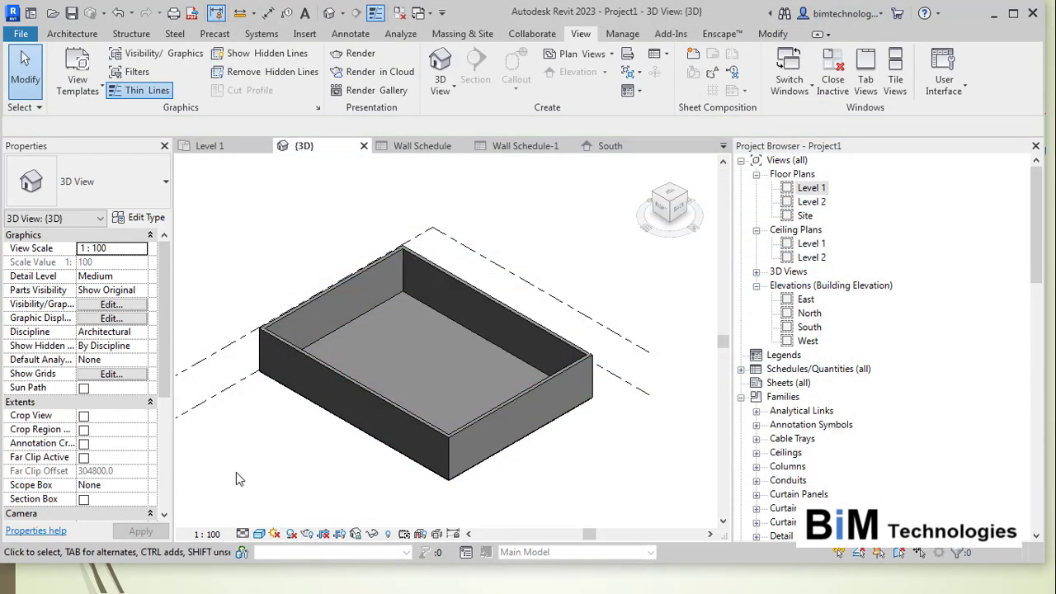
Set the 3D view's visual style to Shaded and select the floor inside the walls
left_click(259, 534)
left_click(285, 486)
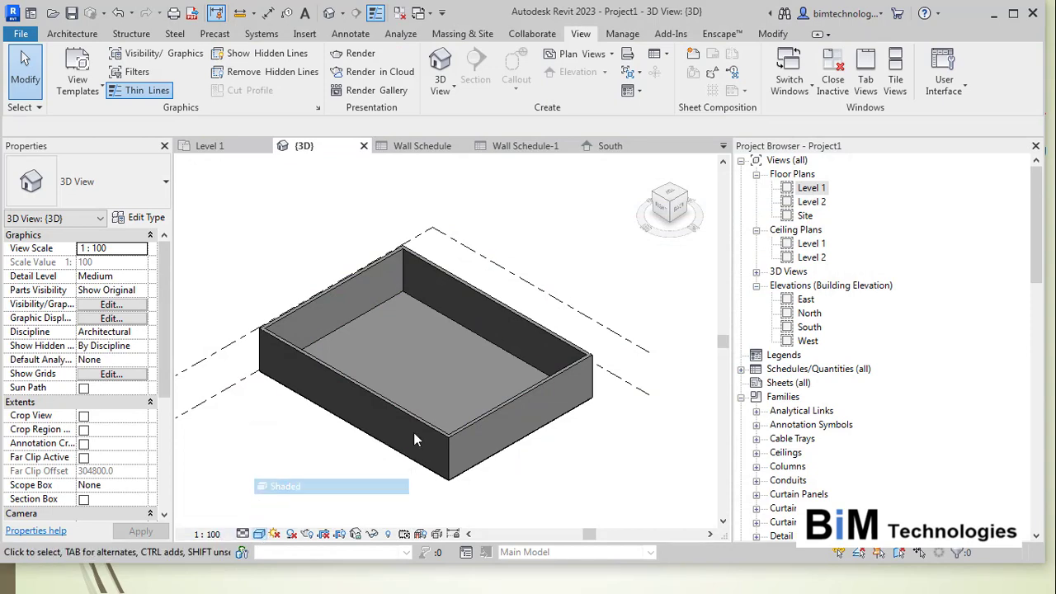
scroll(463, 351, "up", 2)
left_click(487, 332)
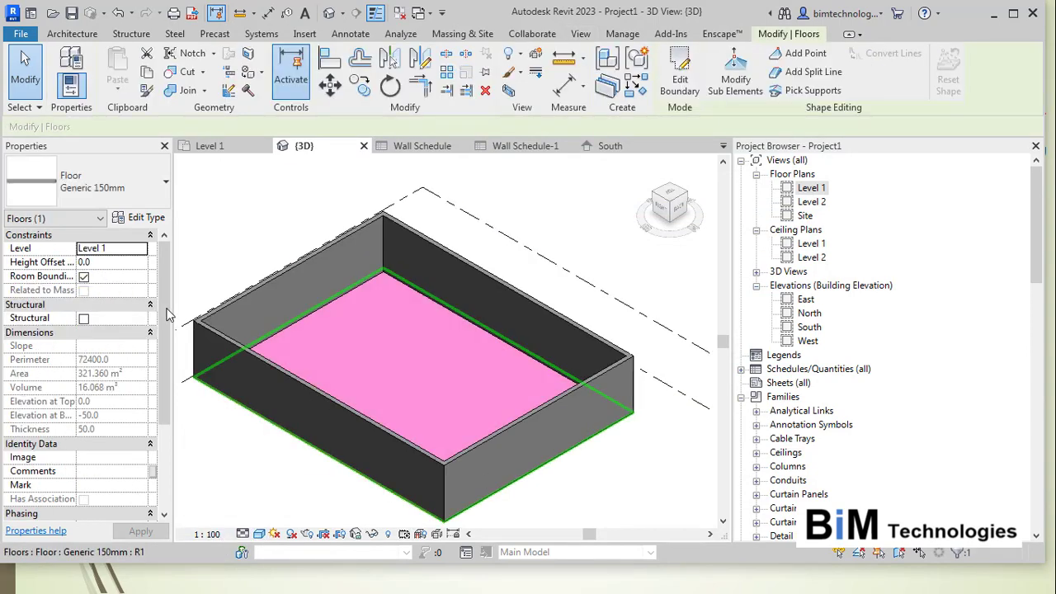
Check the selected floor's type properties and layer structure, leaving the values as they are
left_click(140, 217)
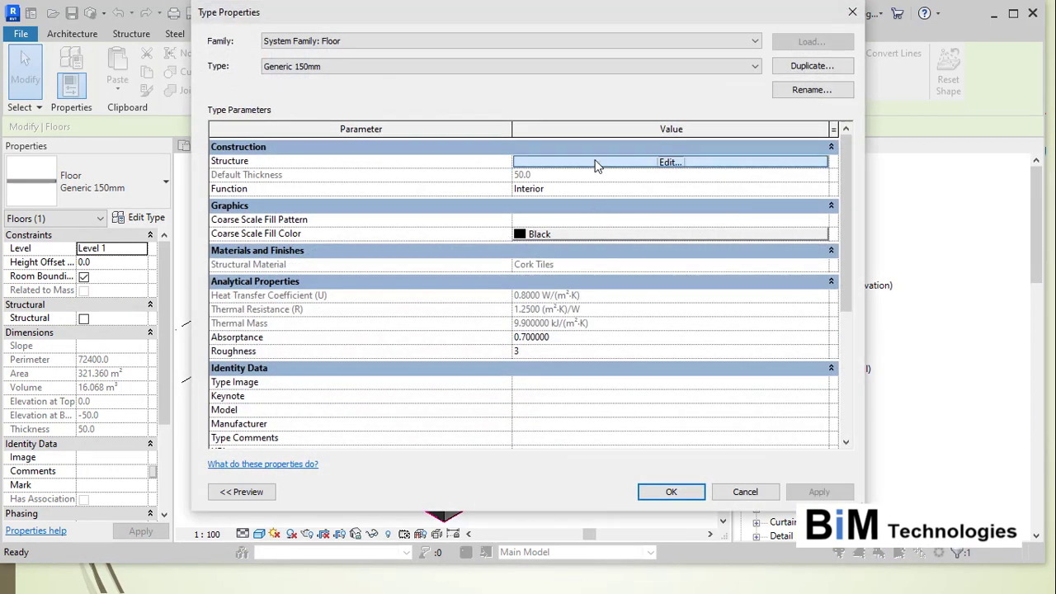
left_click(598, 163)
left_click(652, 481)
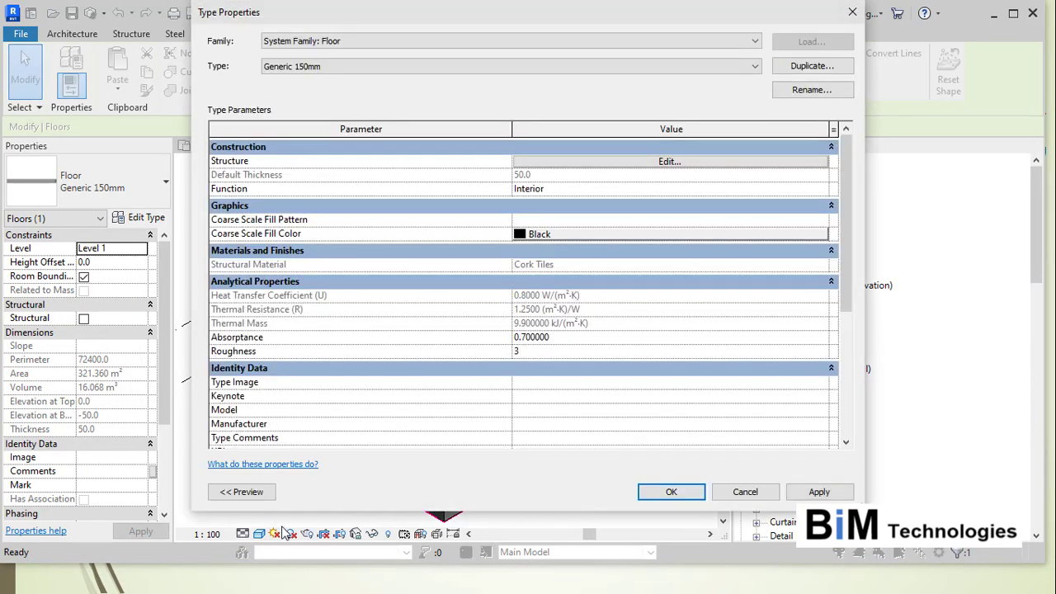
left_click(670, 492)
Set the 3D view's visual style to Realistic
left_click(261, 534)
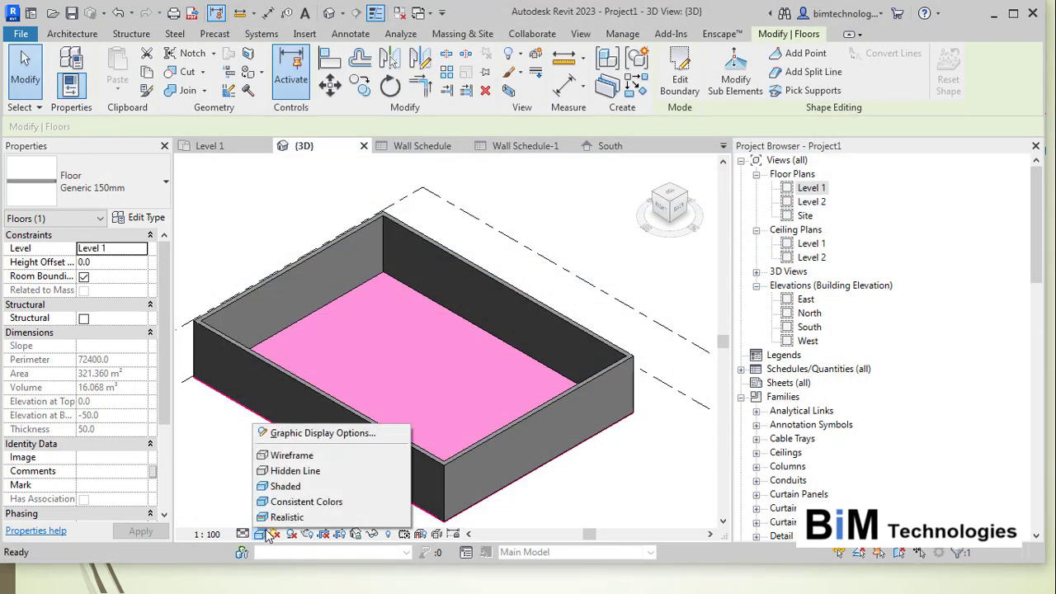
left_click(286, 518)
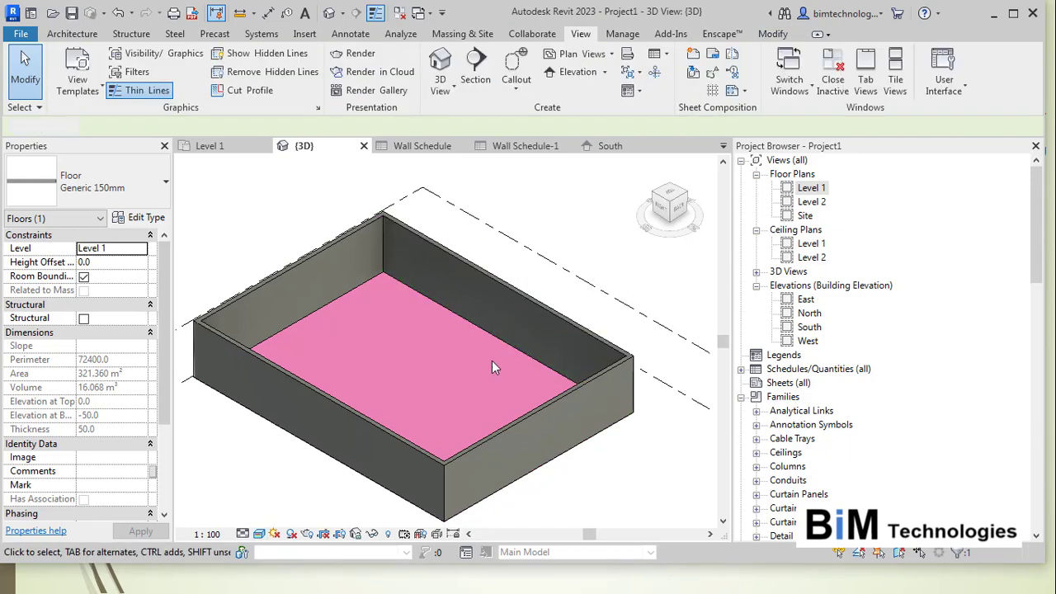
Change the floor inside the walls to the Standard Timber-Wood Finish type and deselect it
left_click(608, 481)
scroll(559, 378, "up", 4)
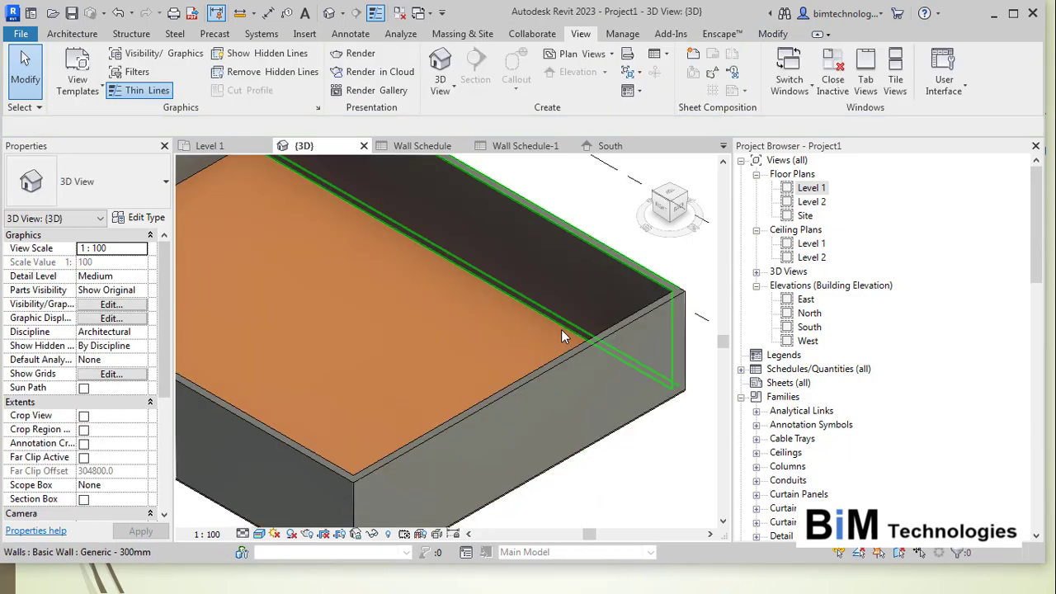
left_click(658, 414)
left_click(99, 181)
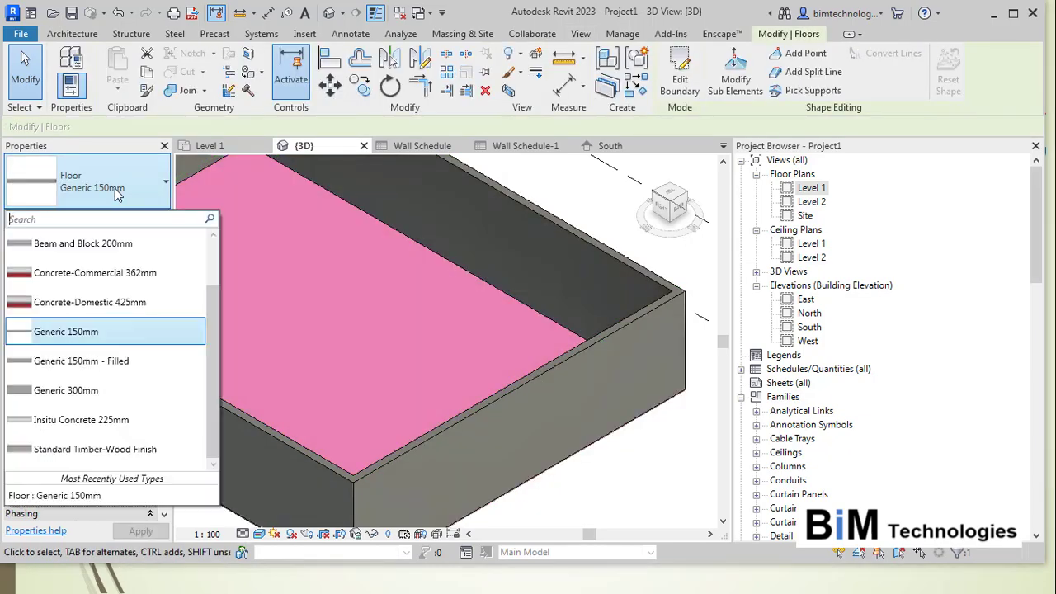
left_click(85, 454)
left_click(659, 483)
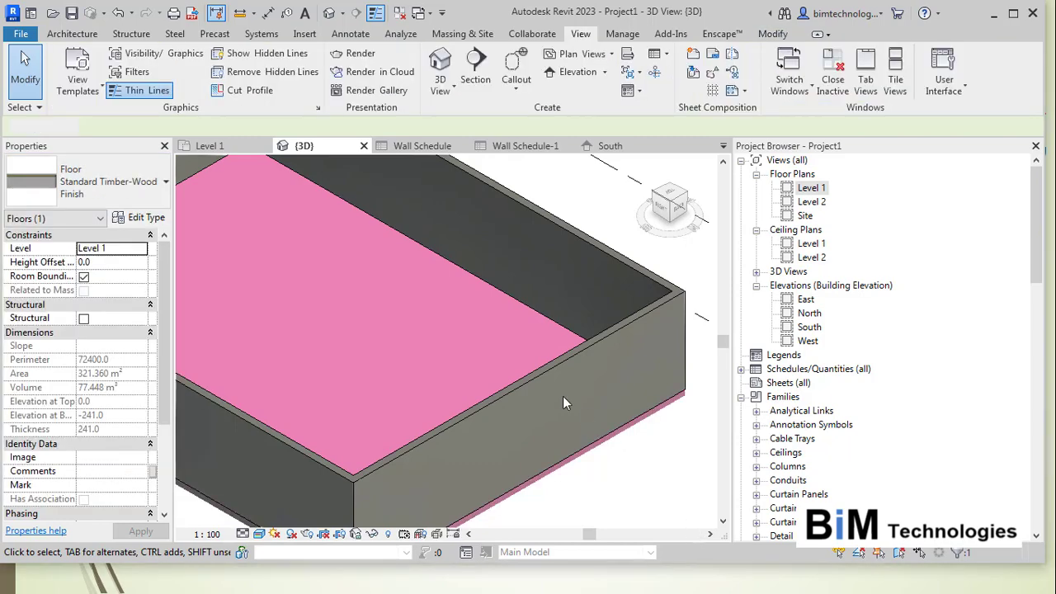
scroll(600, 426, "down", 2)
scroll(554, 482, "up", 2)
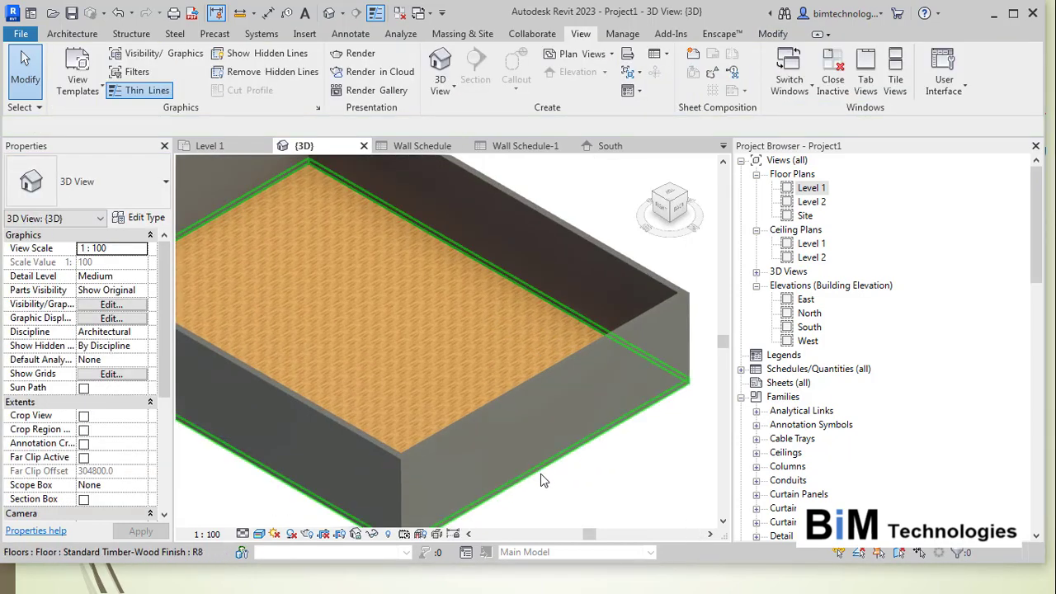
Create a selection box around the floor and pull its front face inward past the wall to cut through the floor's edge
left_click(544, 480)
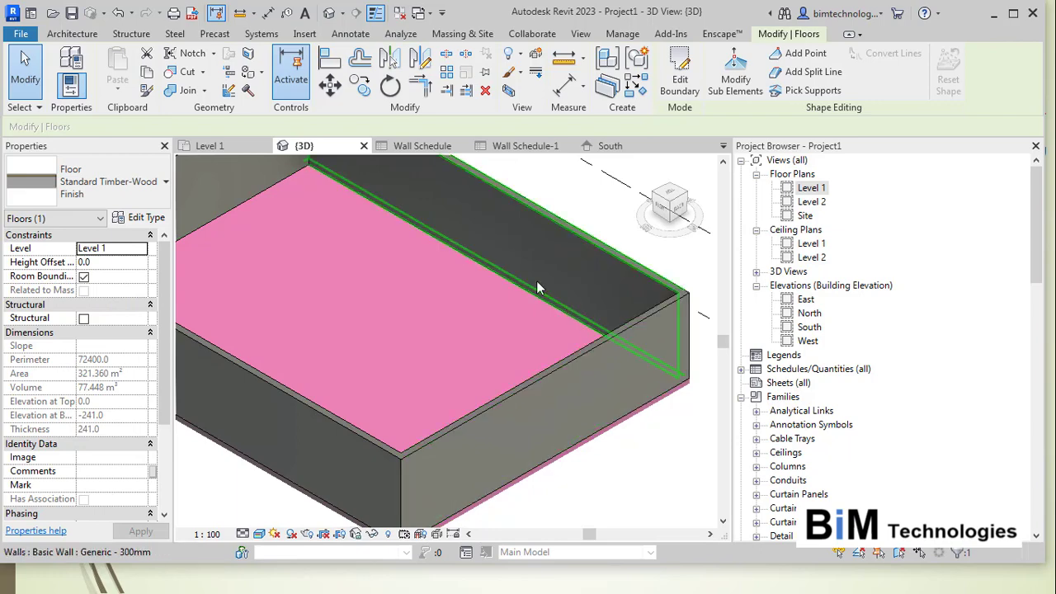
left_click(509, 90)
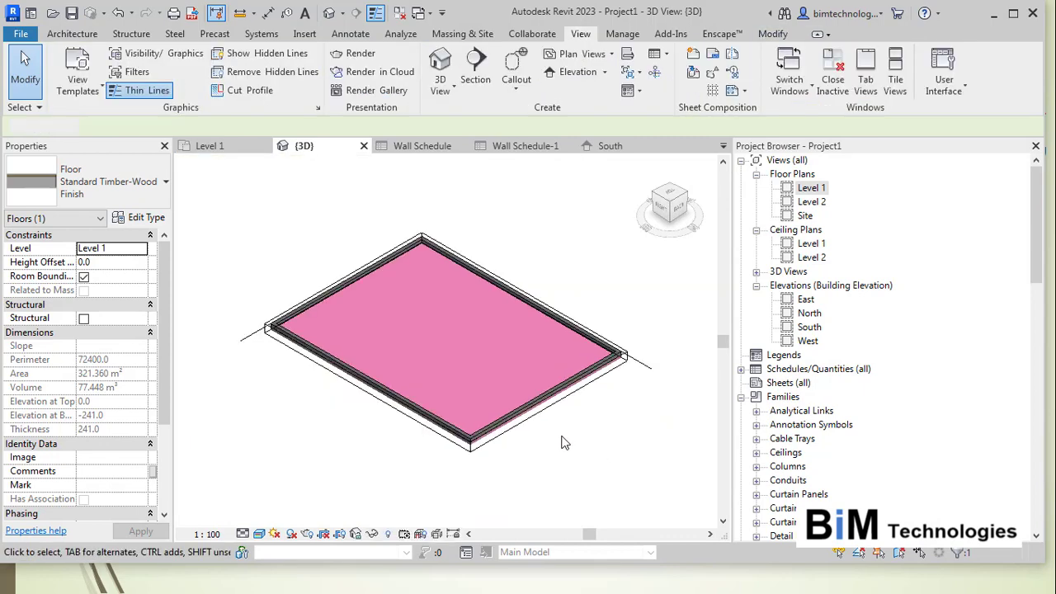
left_click(546, 392)
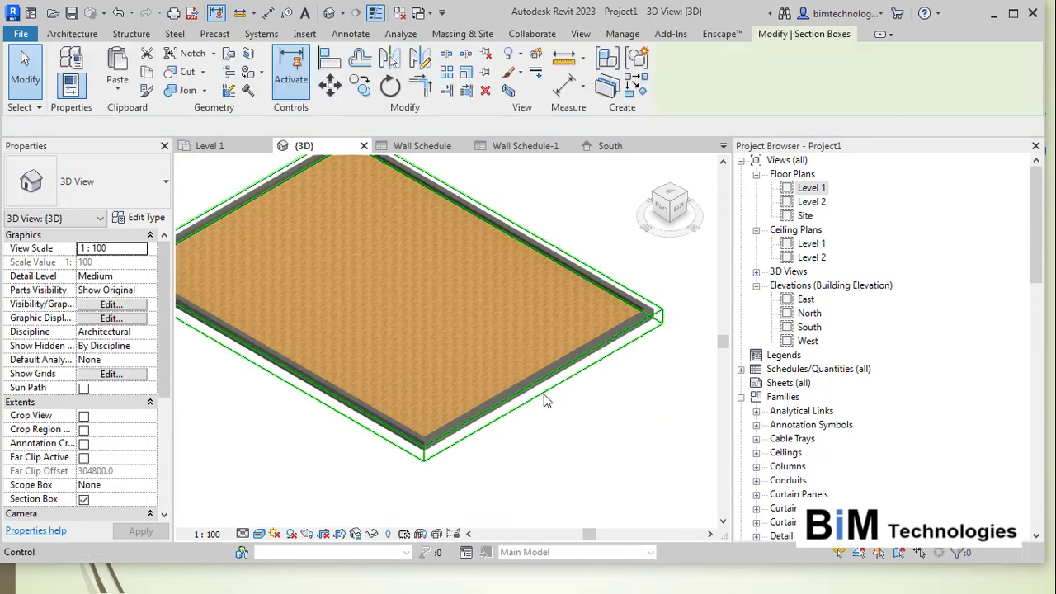
left_click_drag(540, 391, 522, 368)
scroll(504, 370, "up", 3)
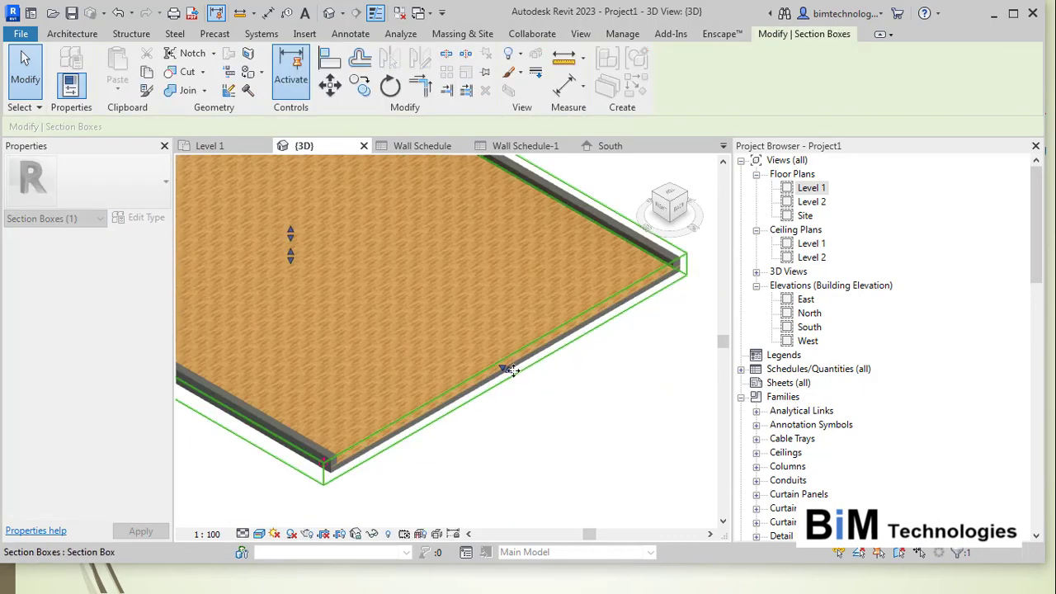
scroll(350, 487, "up", 4)
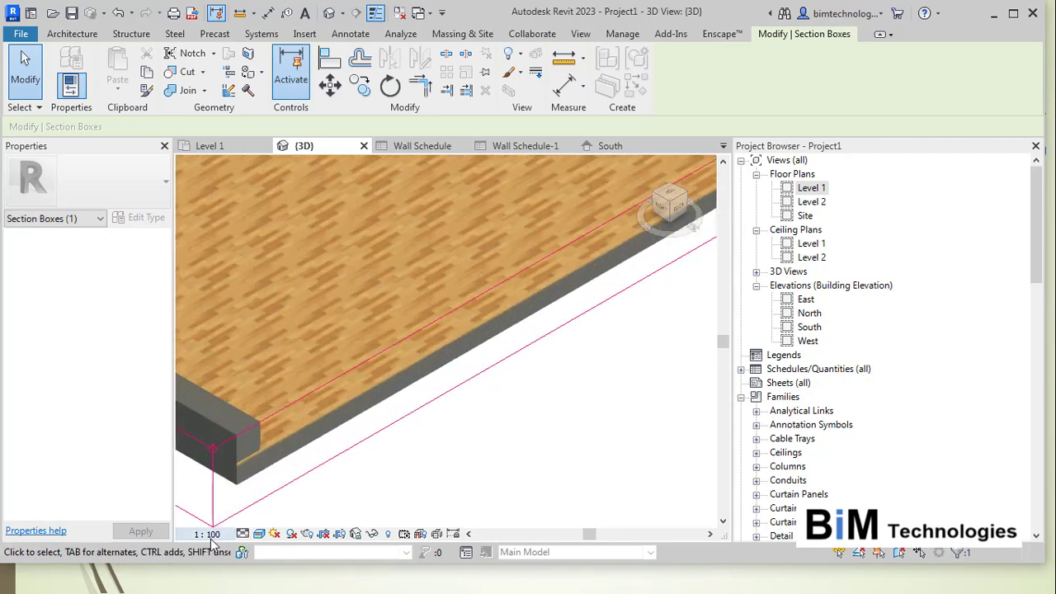
Set the 3D view's detail level to Fine and examine the floor's layers along the cut edge
left_click(242, 533)
left_click(251, 514)
left_click(438, 460)
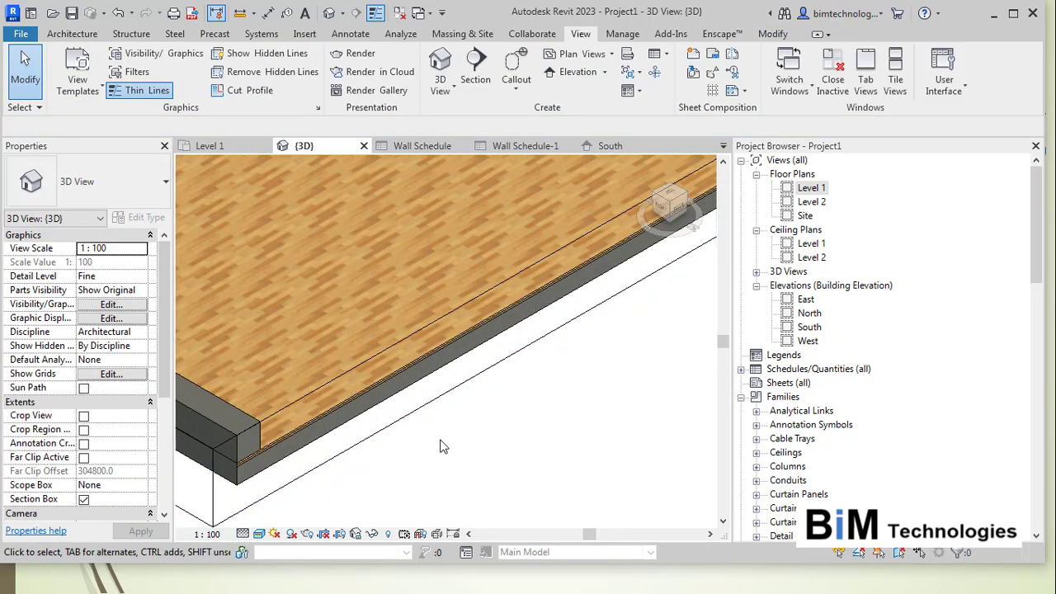
scroll(399, 415, "up", 4)
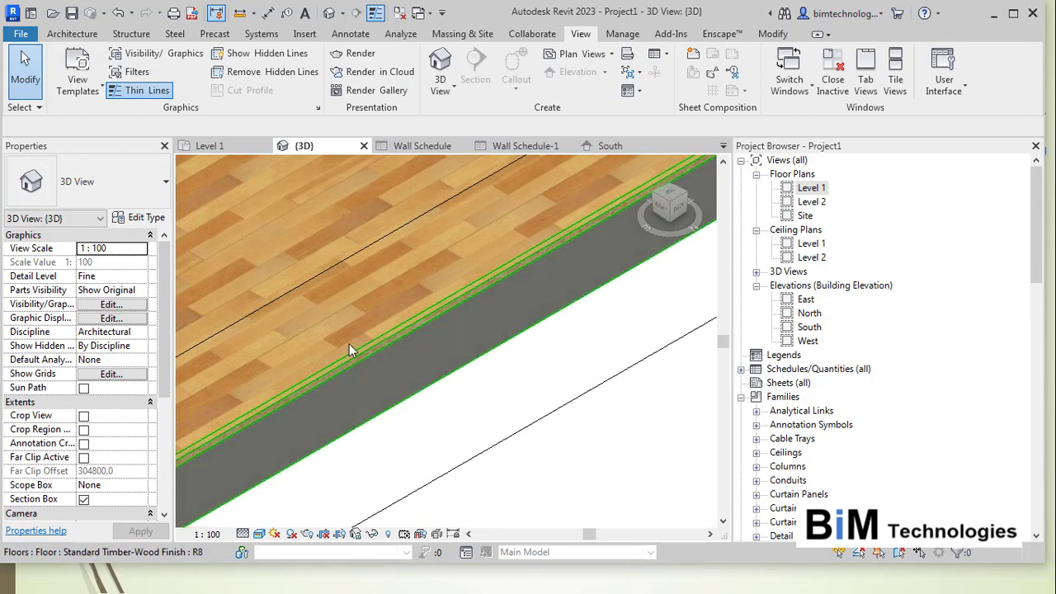
scroll(363, 354, "down", 6)
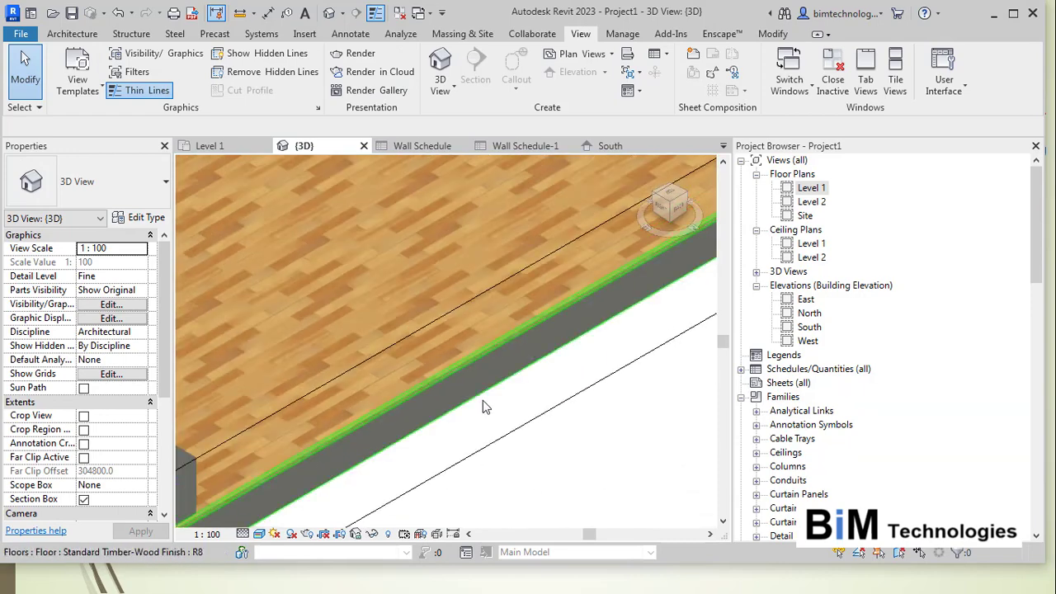
Raise the top of the section box to include the full height of the walls
left_click(507, 428)
scroll(556, 434, "down", 6)
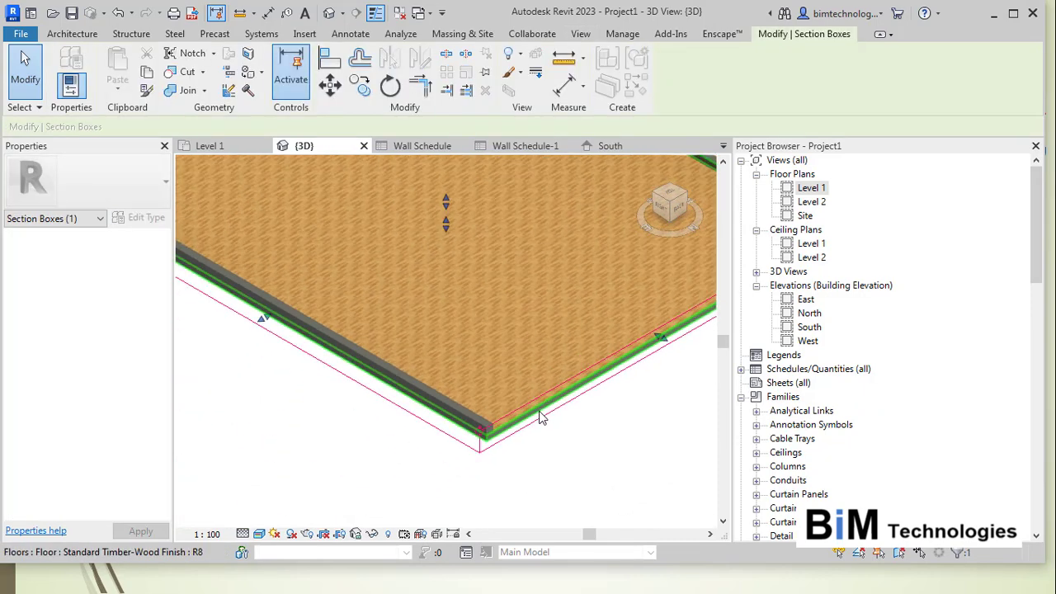
left_click_drag(485, 288, 486, 240)
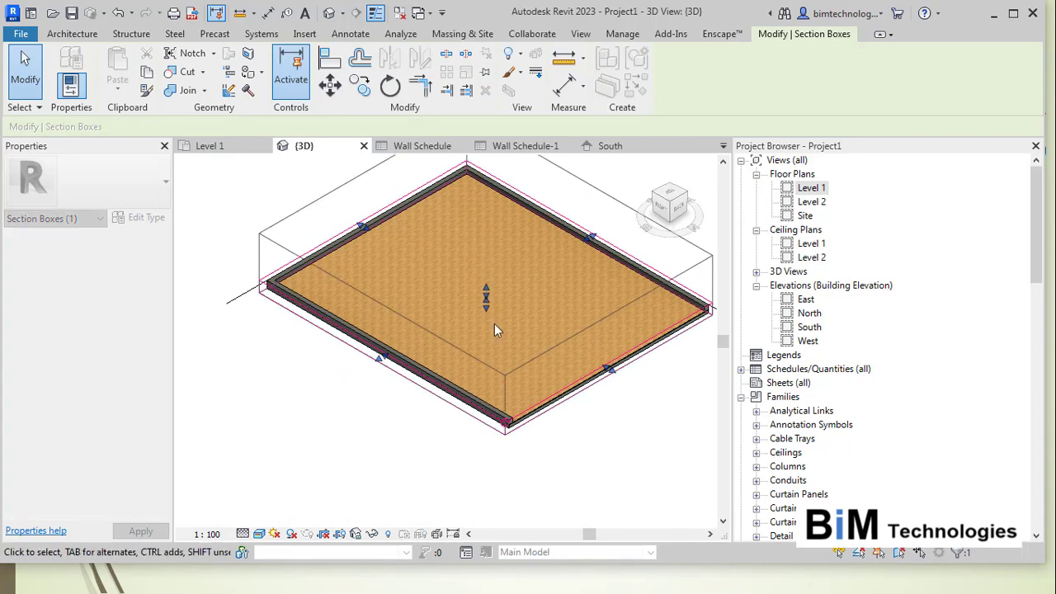
left_click(648, 429)
scroll(695, 284, "up", 3)
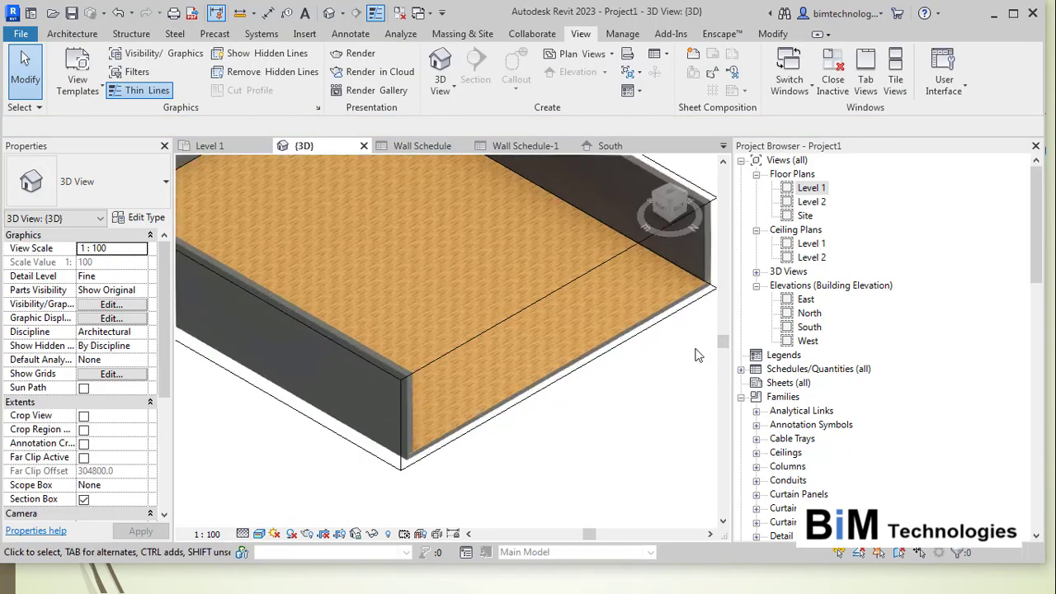
Change the floor to the Insitu Concrete 225mm type, enable its Structural option and deselect it
left_click(683, 299)
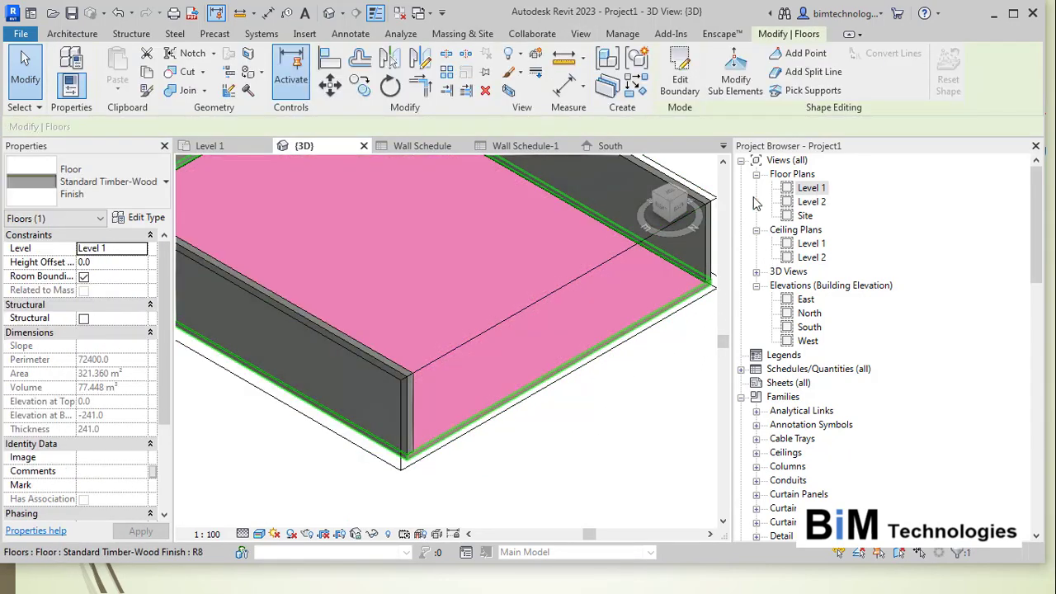
left_click(135, 197)
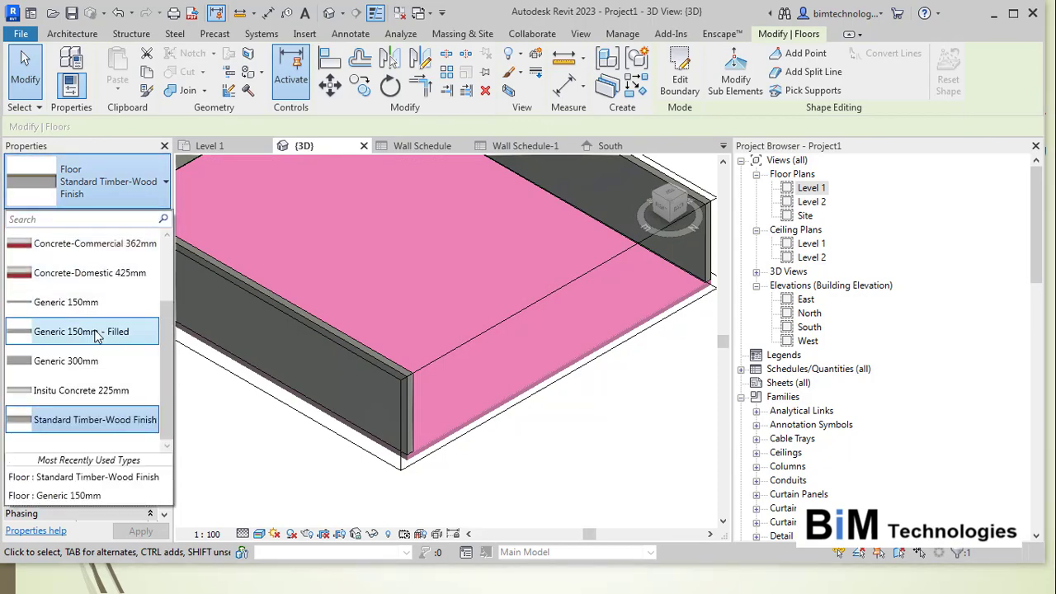
left_click(90, 384)
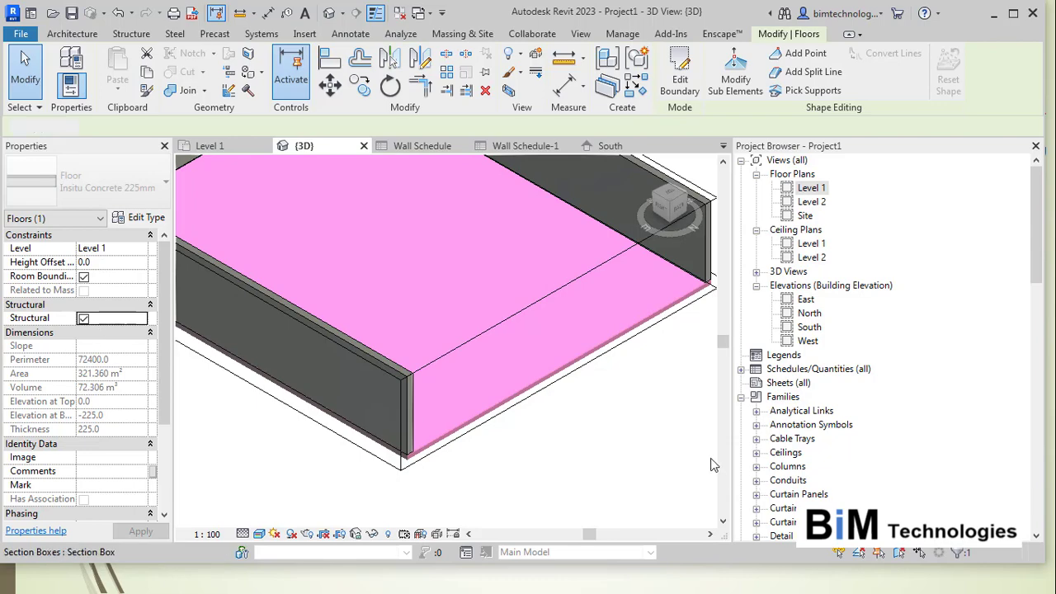
key("t")
key("l")
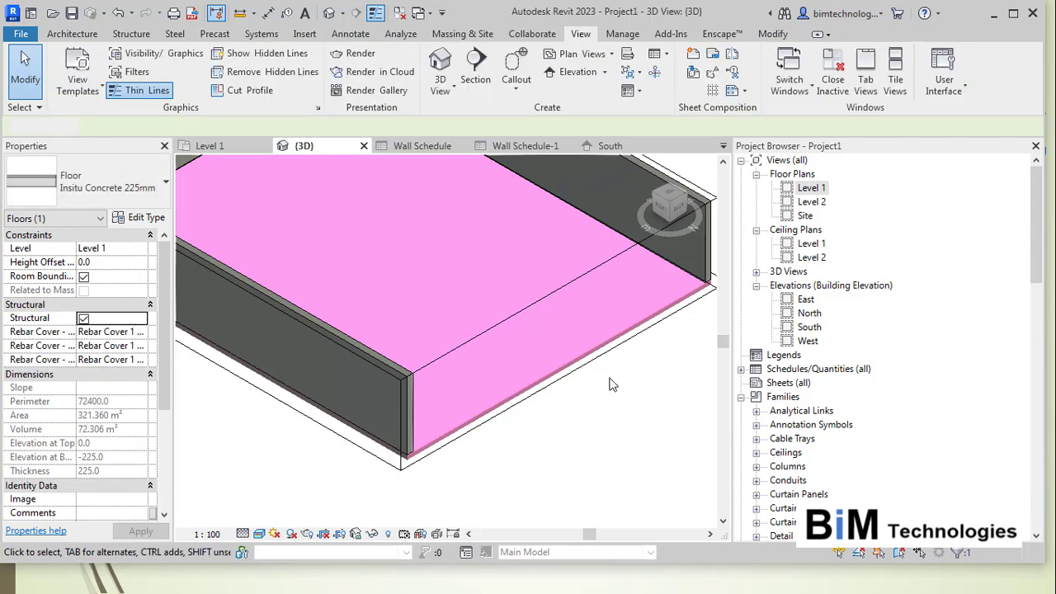
left_click(609, 382)
Inspect the concrete floor's cut edge and check the Reinforcement tools offered for the selected floor
scroll(678, 298, "up", 2)
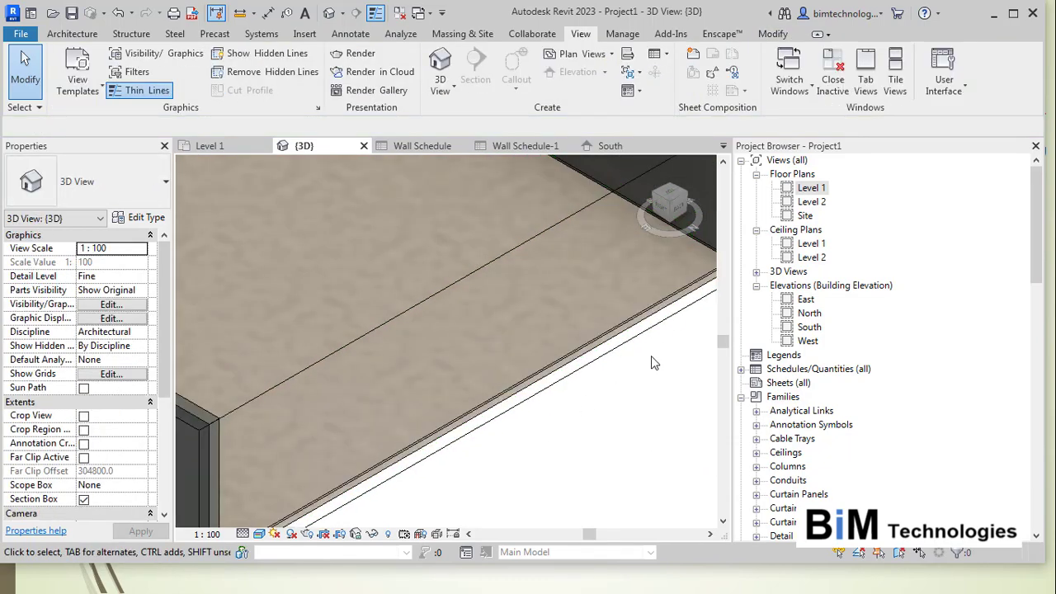
scroll(640, 362, "up", 2)
left_click(593, 309)
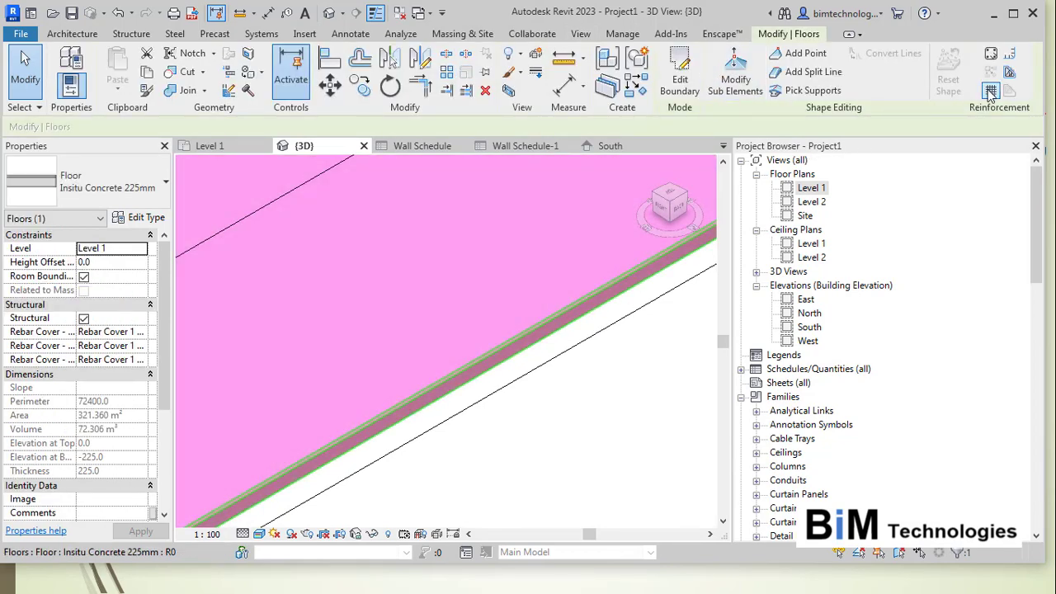
left_click(566, 437)
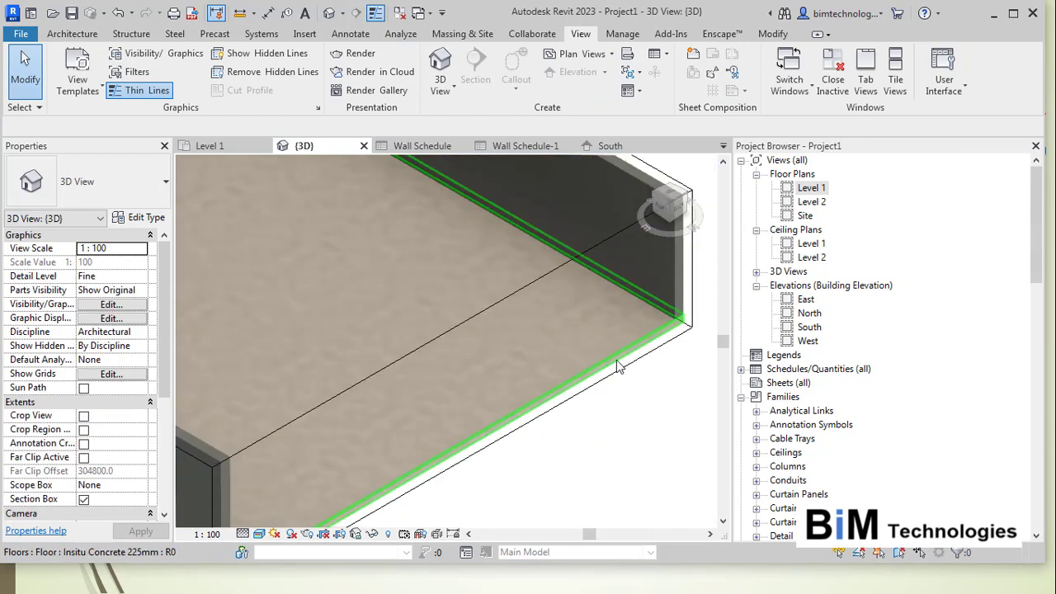
Set the floor's Height Offset From Level to 600 and check its raised edge in the 3D view
left_click(620, 364)
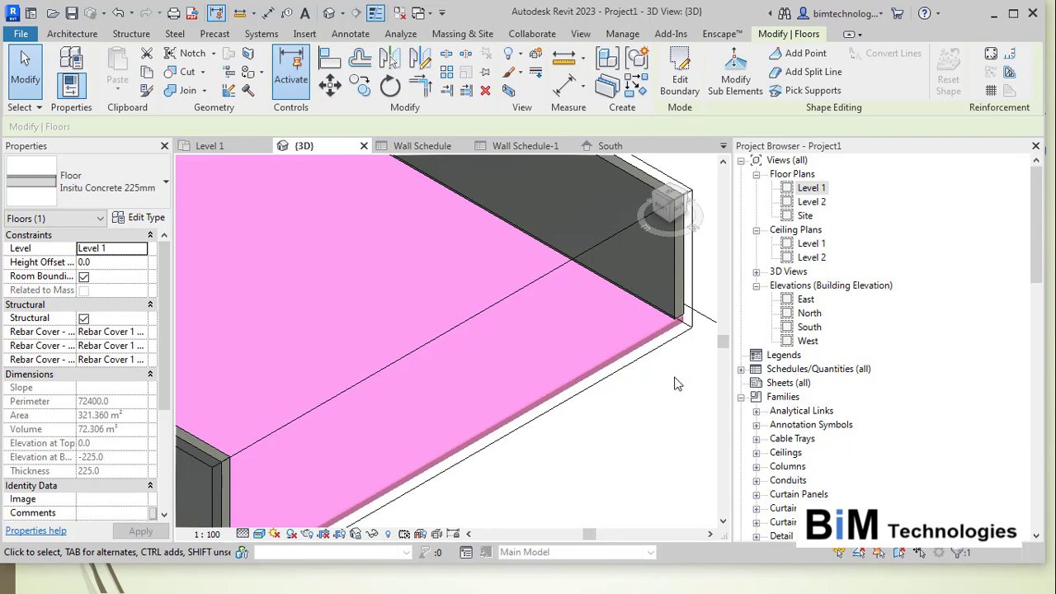
left_click(115, 262)
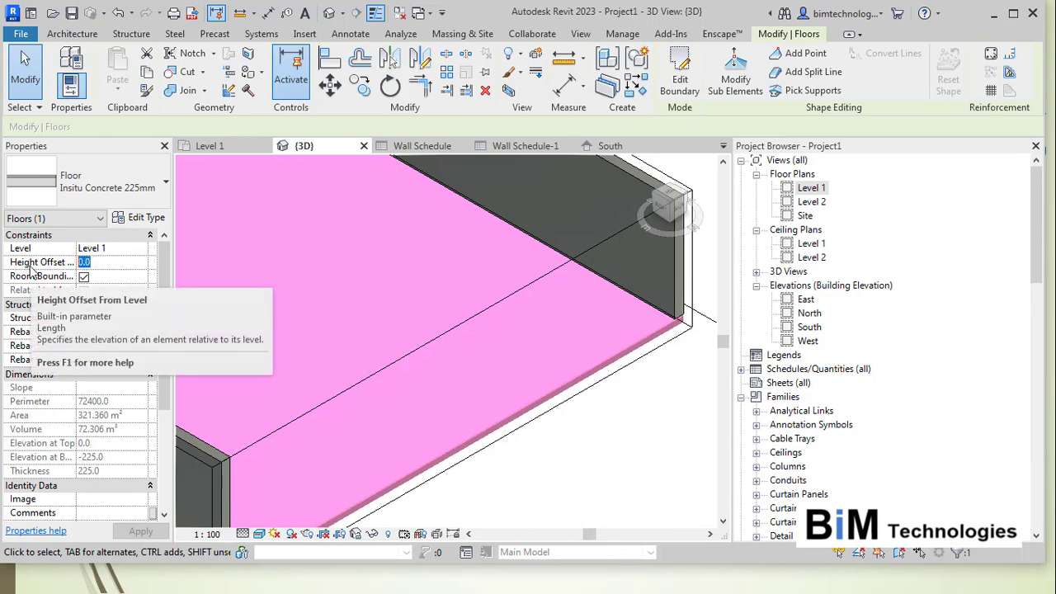
type("600.0")
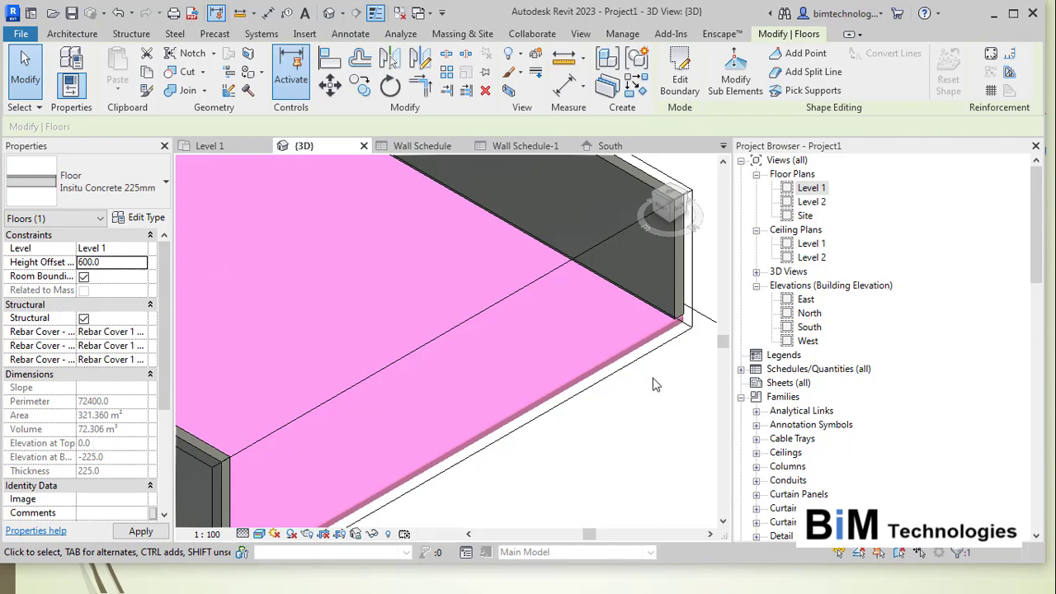
left_click(652, 385)
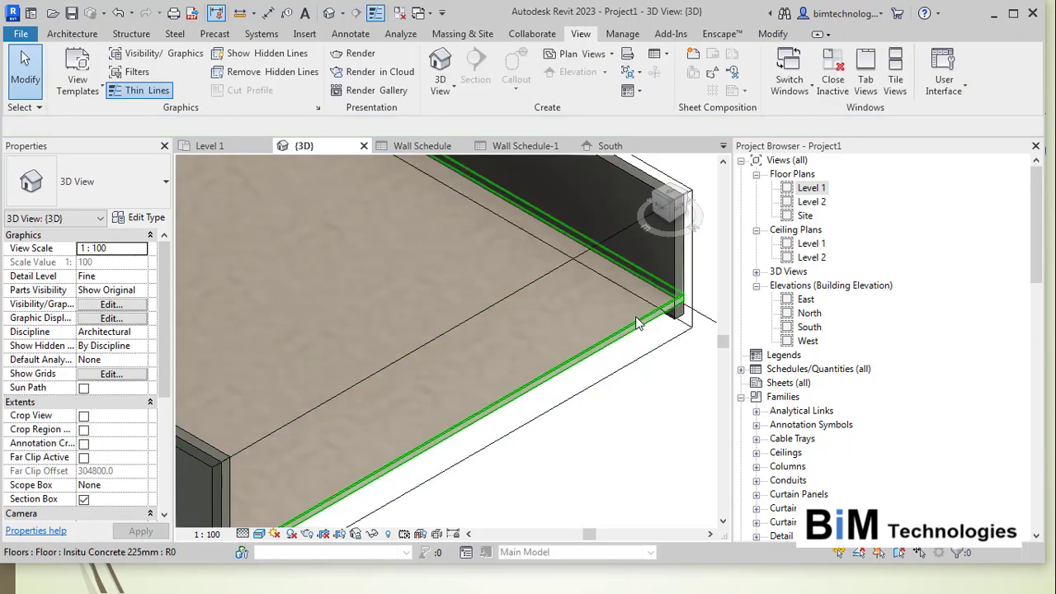
scroll(637, 323, "up", 2)
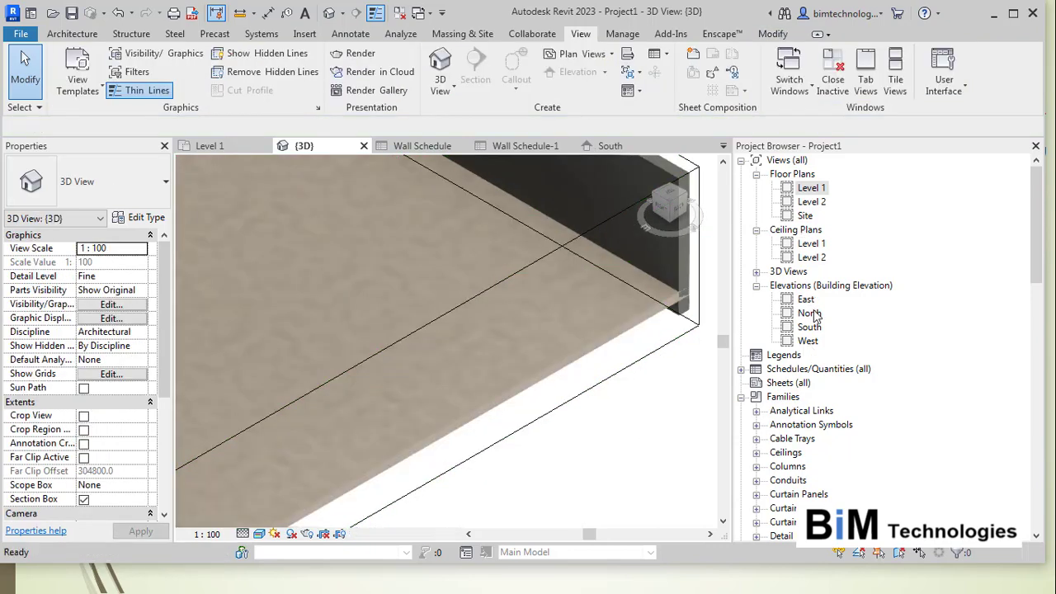
In the North elevation, assign the floor to Level 2 with a height offset of 0
double_click(808, 313)
scroll(472, 462, "up", 2)
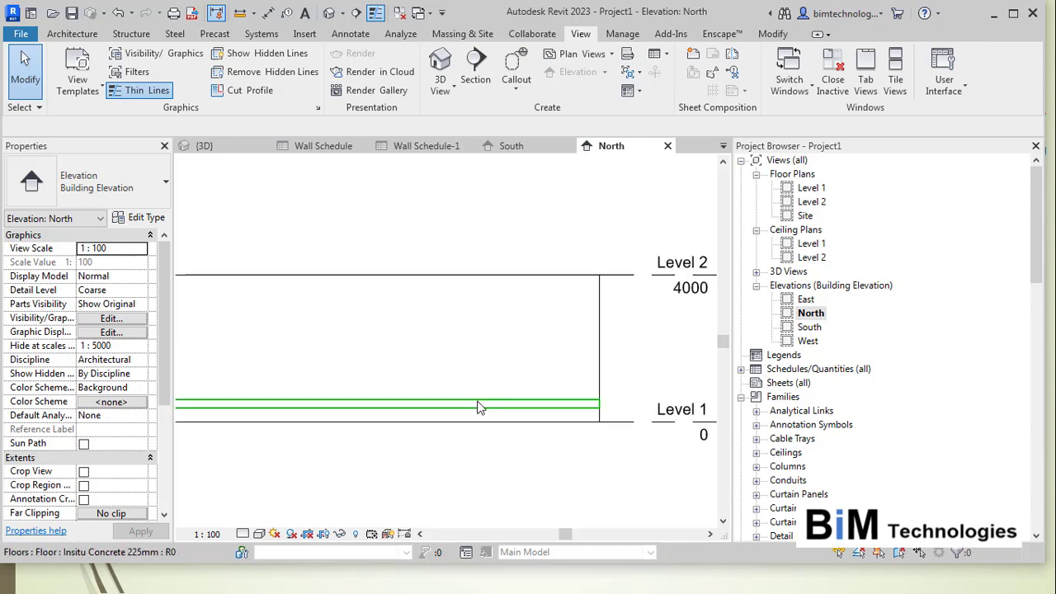
left_click(546, 406)
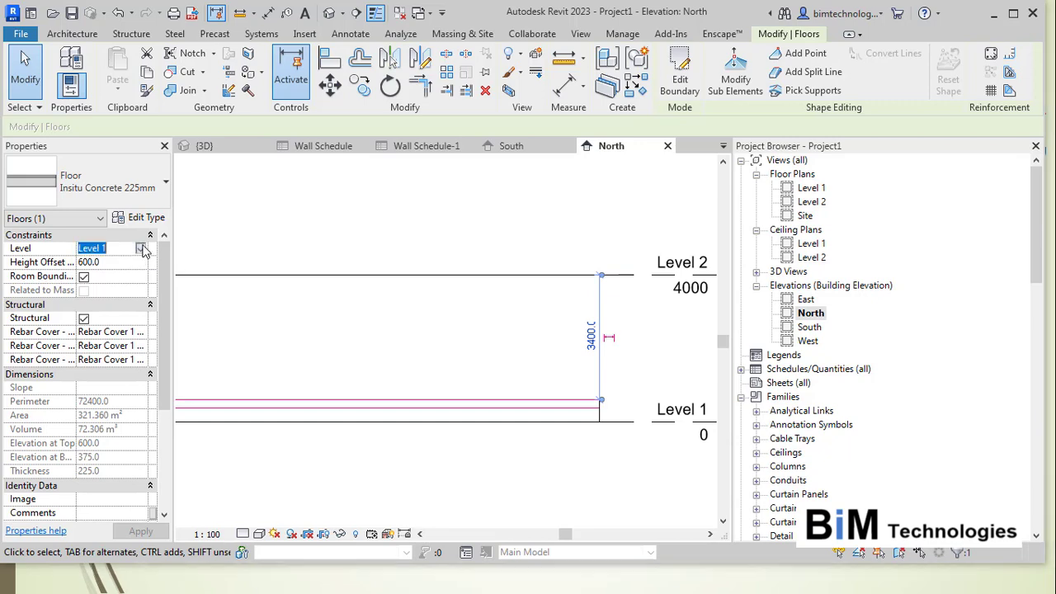
left_click(144, 249)
left_click(113, 275)
left_click(118, 266)
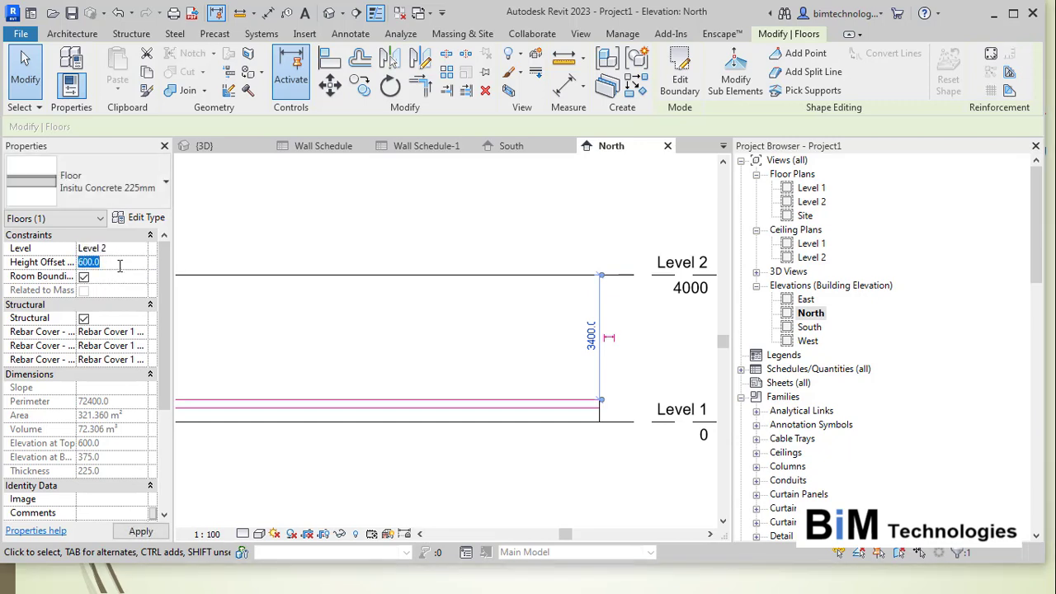
type("0")
left_click(357, 324)
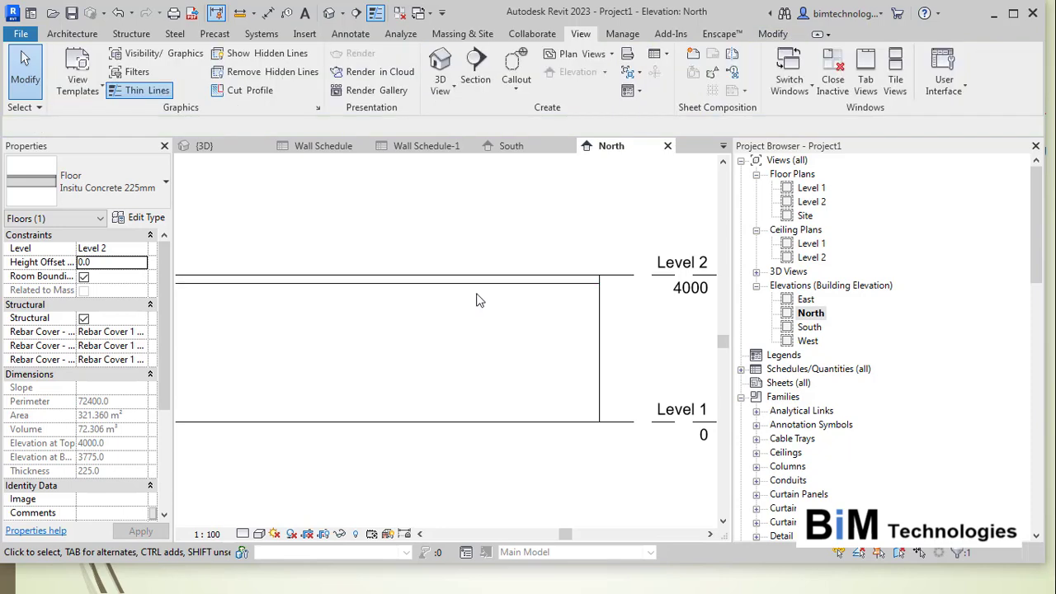
Assign the floor to Level 1 with a Height Offset From Level of 600
left_click(532, 286)
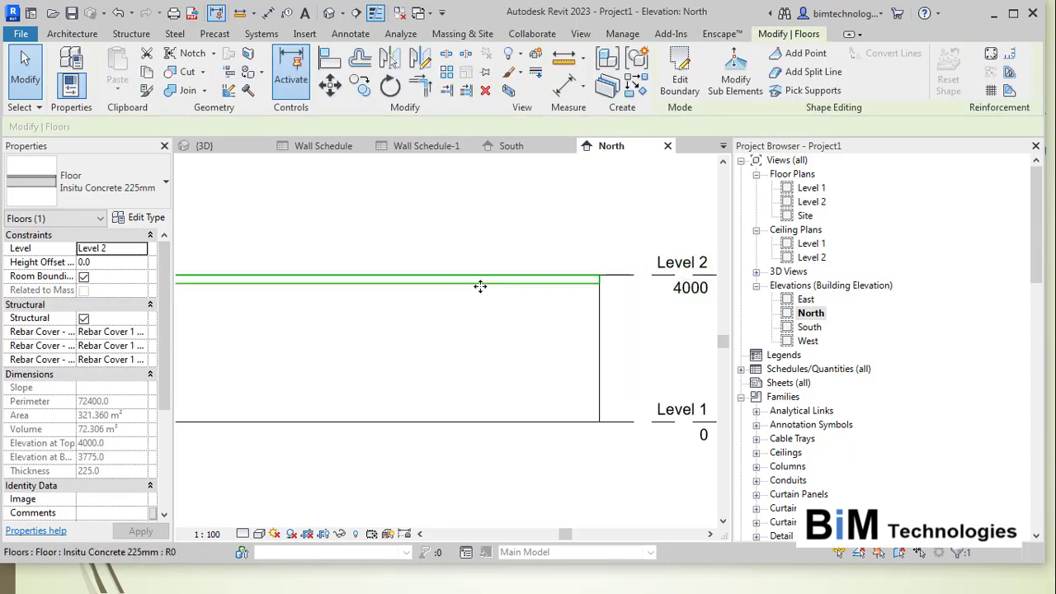
left_click(145, 252)
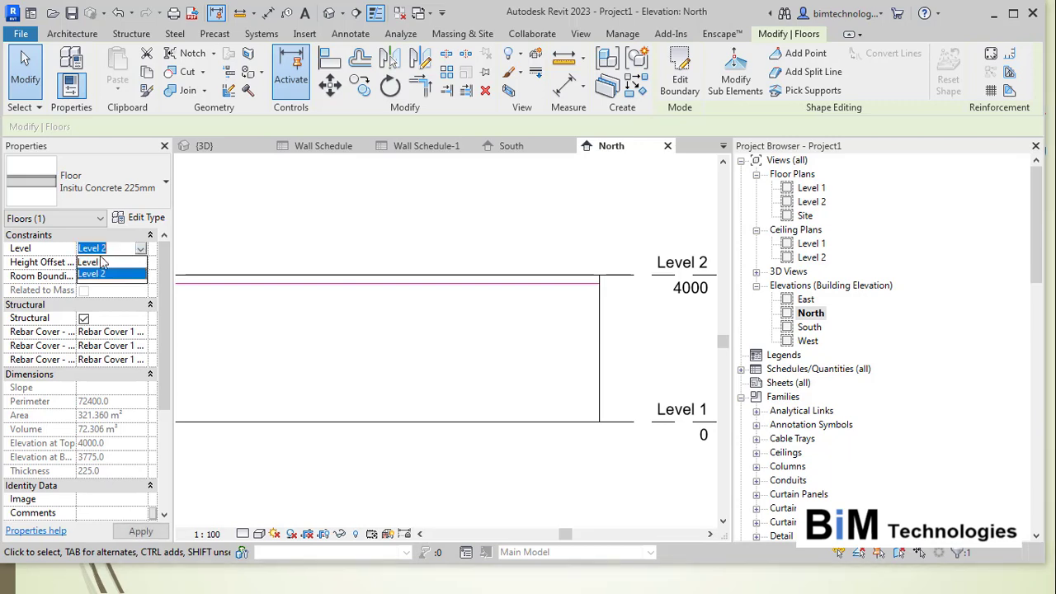
left_click(101, 262)
left_click(109, 261)
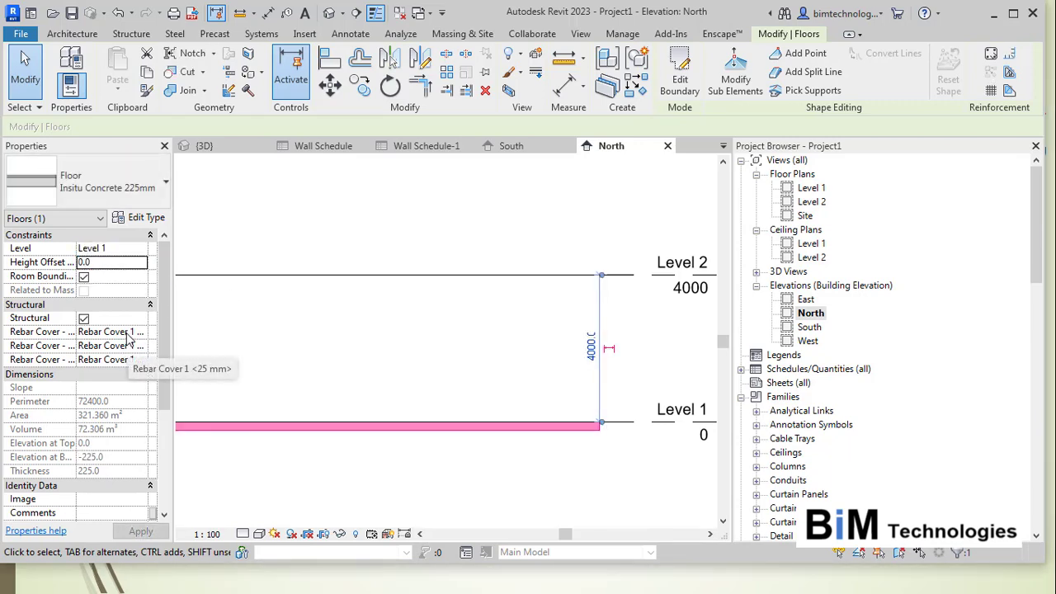
left_click(108, 262)
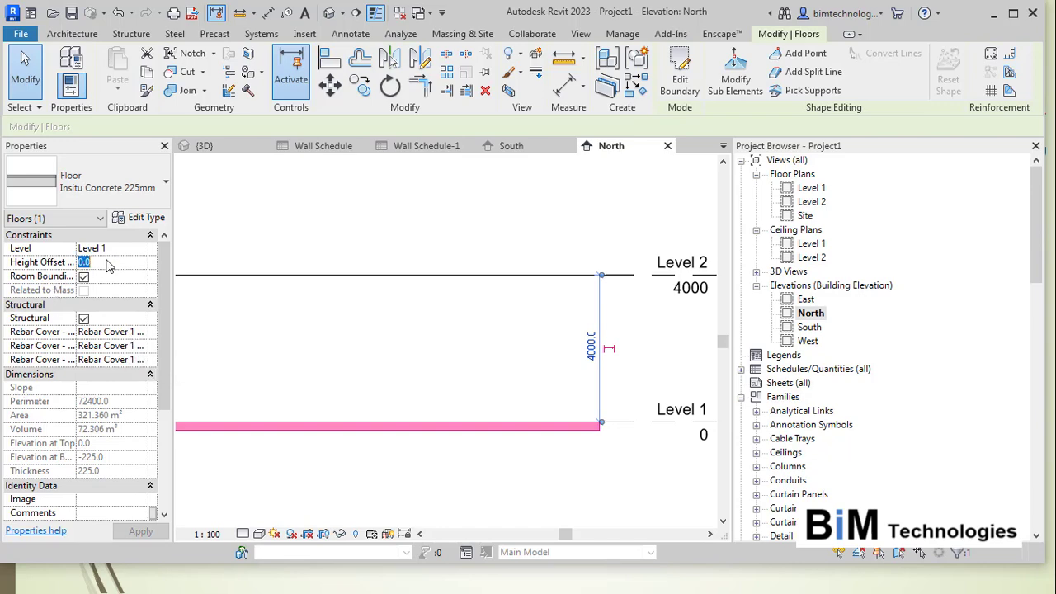
type("600")
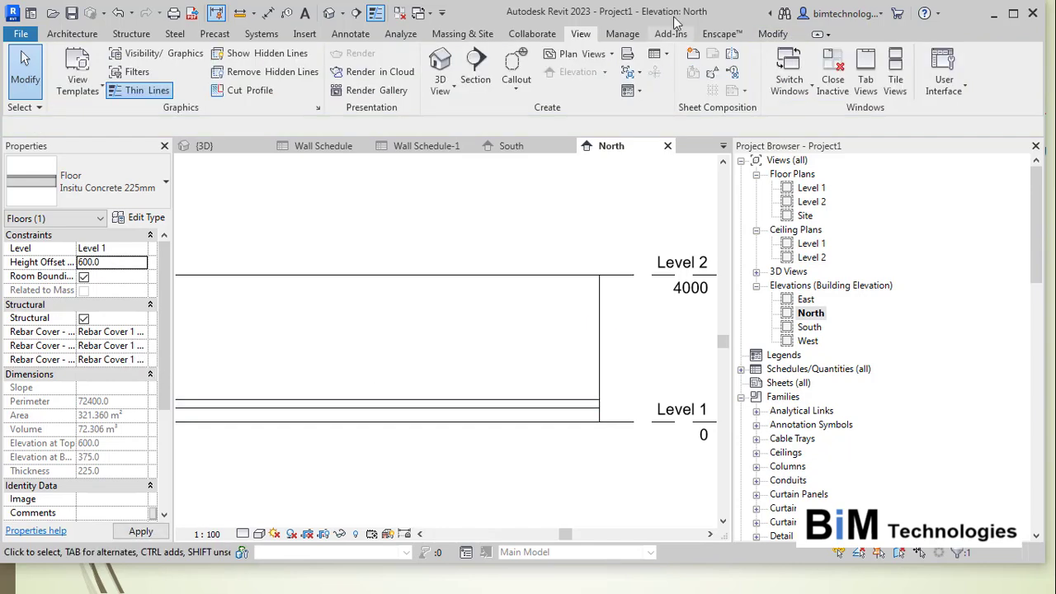
key("Escape")
In the 3D view, attach the base of the far long wall to the raised floor
left_click(440, 62)
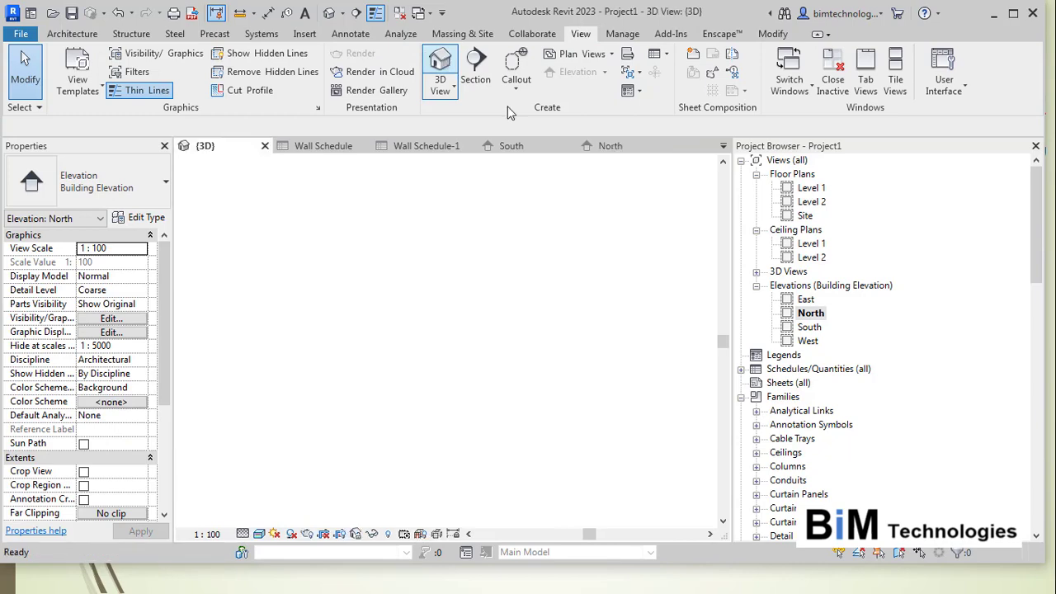
scroll(611, 404, "down", 2)
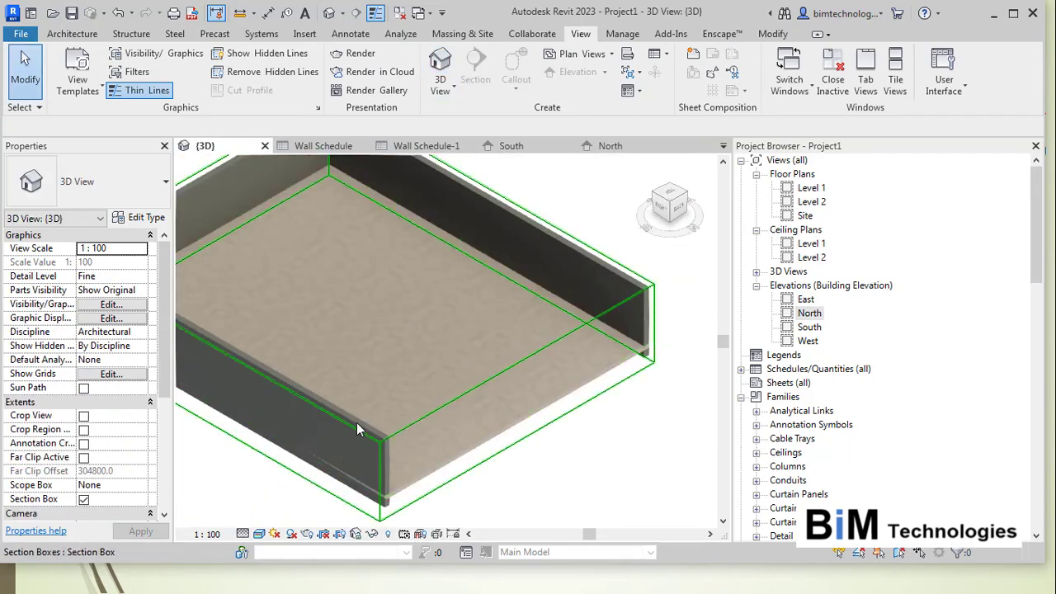
left_click(591, 264)
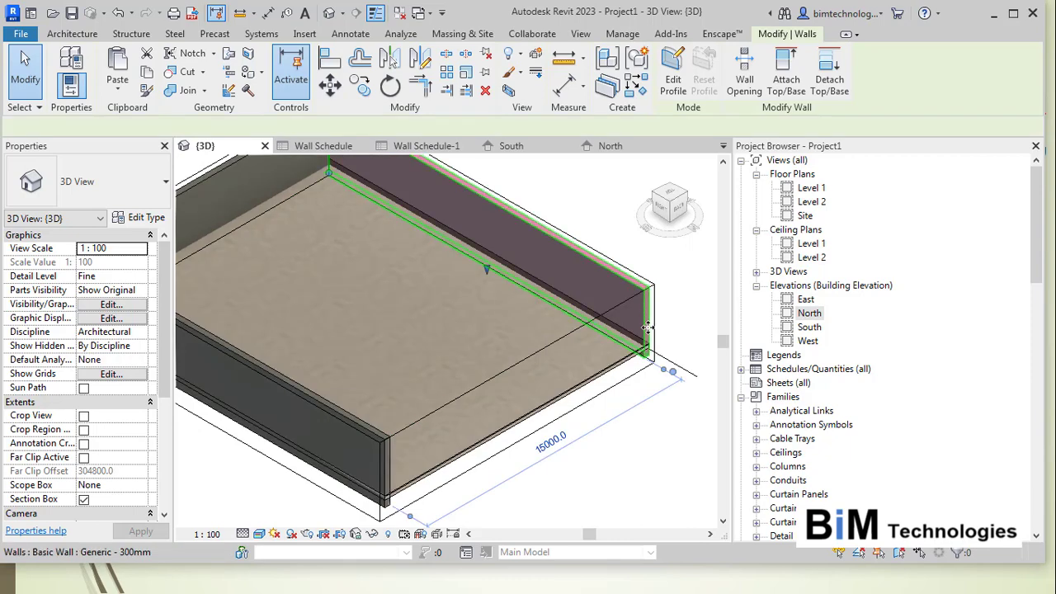
left_click(779, 74)
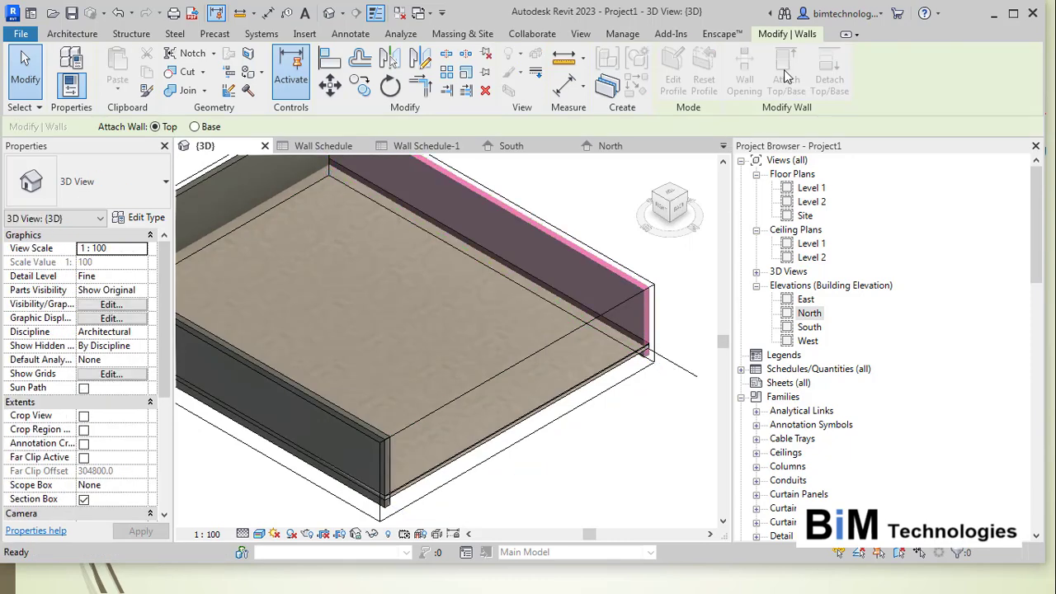
left_click(195, 127)
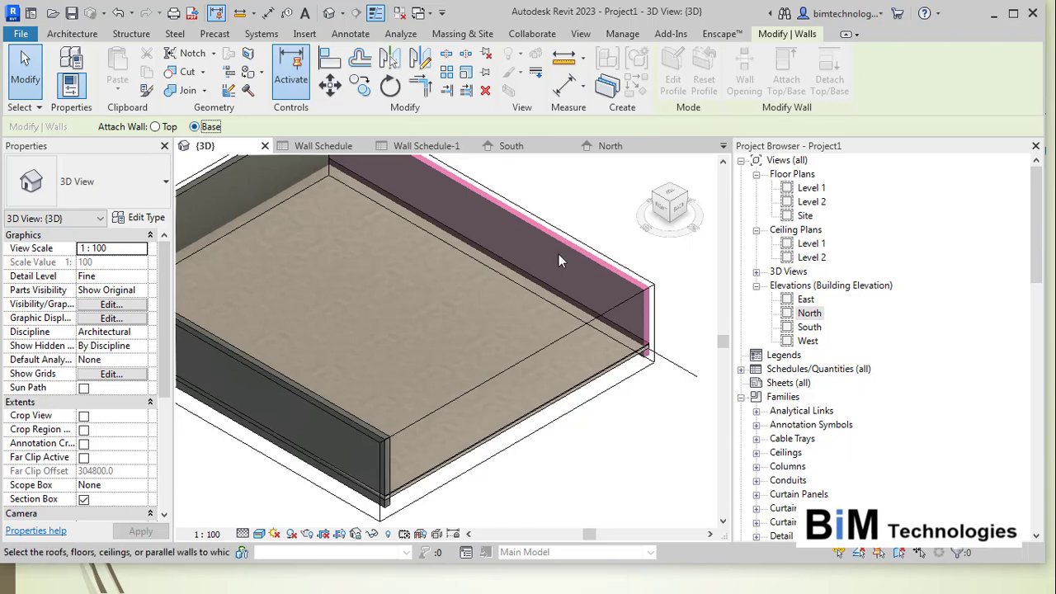
left_click(660, 392)
left_click(672, 339)
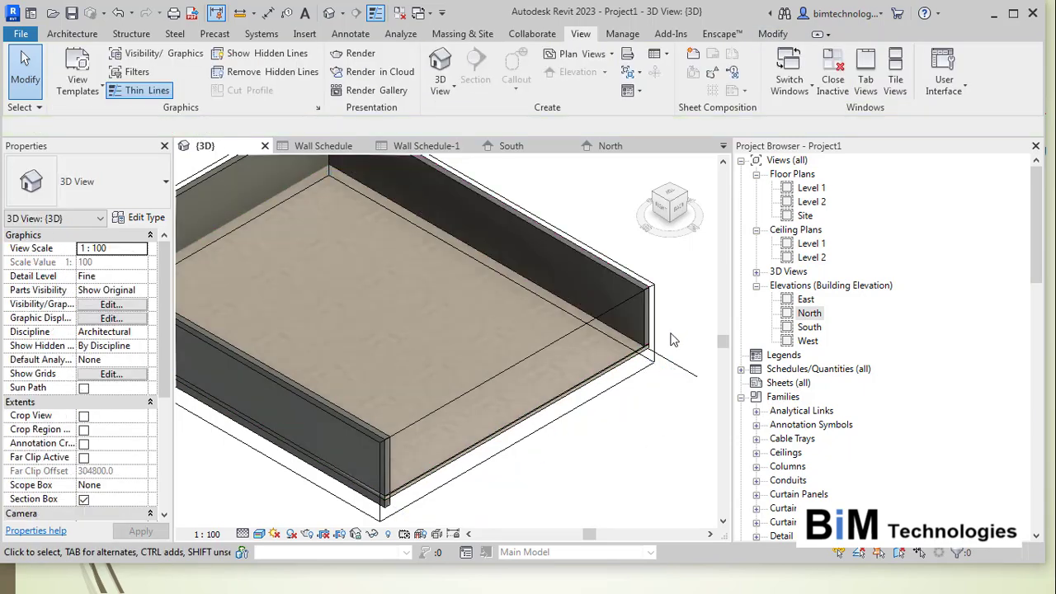
Set the concrete floor's Height Offset From Level to 1200 and inspect the floor edge against the attached wall
scroll(627, 355, "up", 4)
left_click(574, 381)
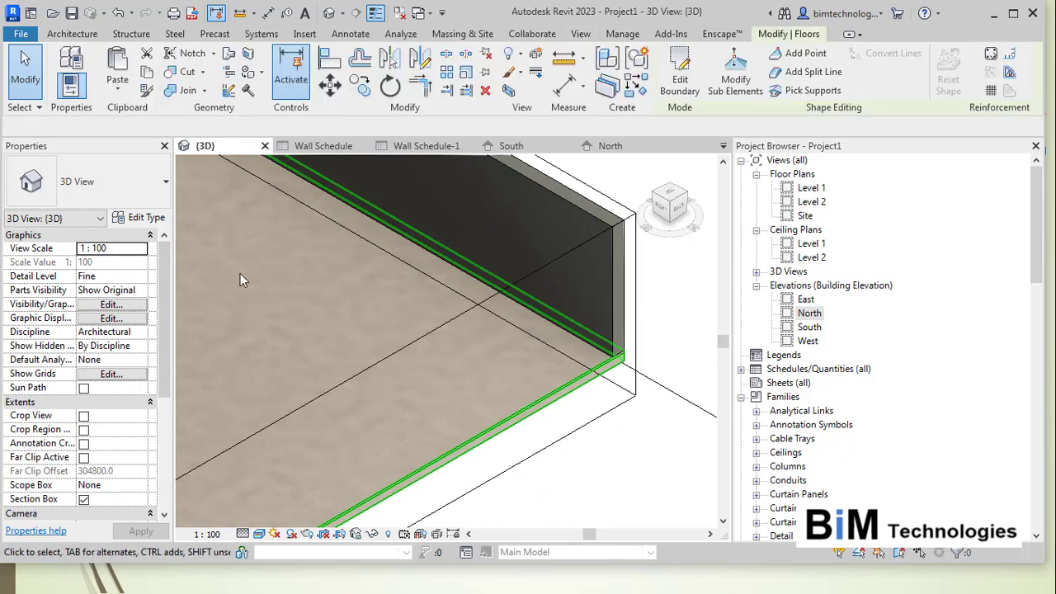
left_click(122, 262)
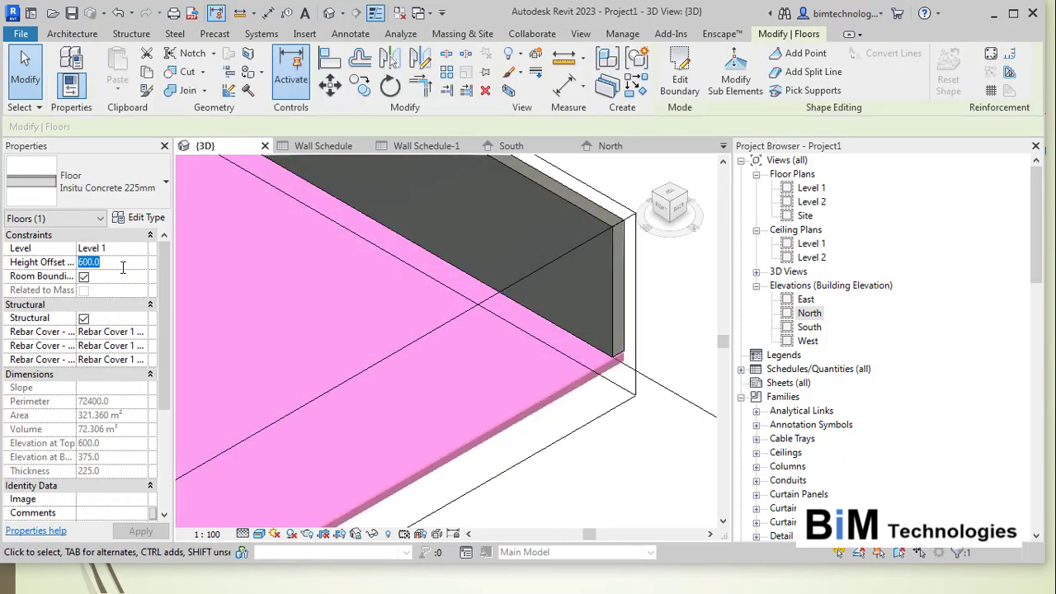
type("1200.0")
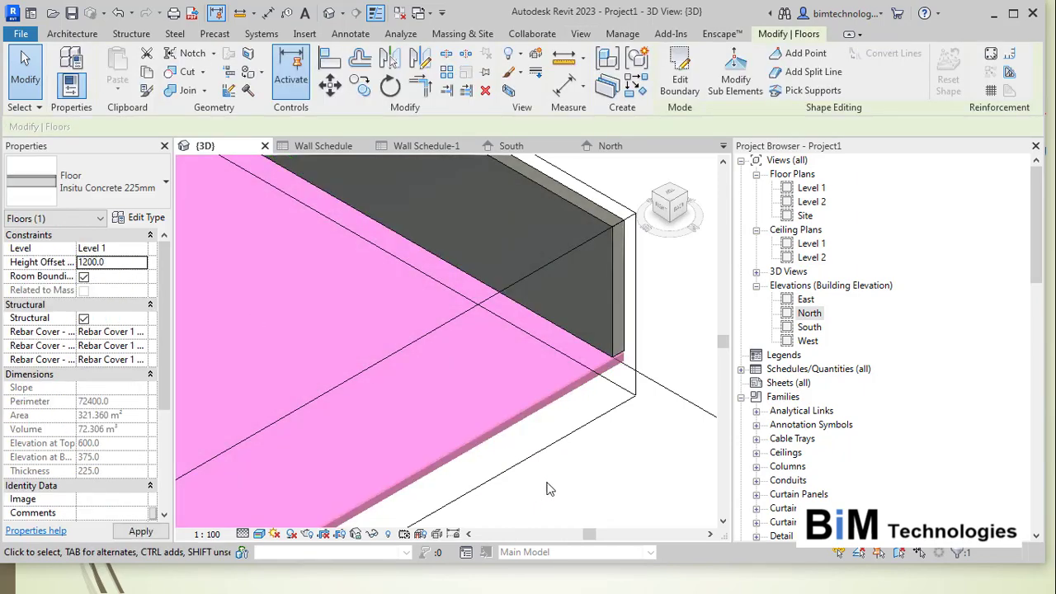
left_click(620, 460)
scroll(620, 459, "down", 5)
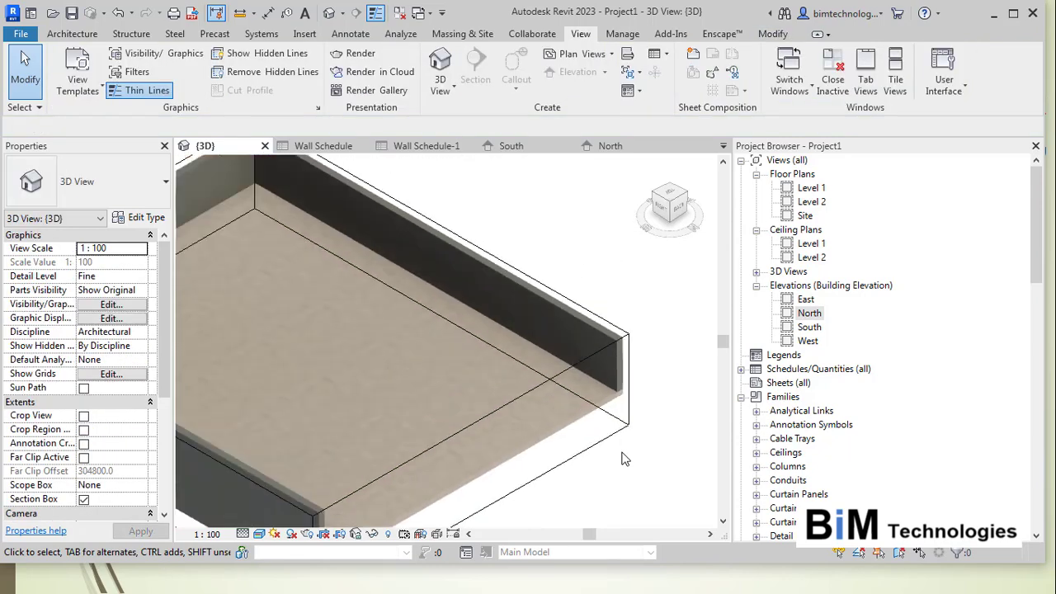
scroll(632, 409, "up", 3)
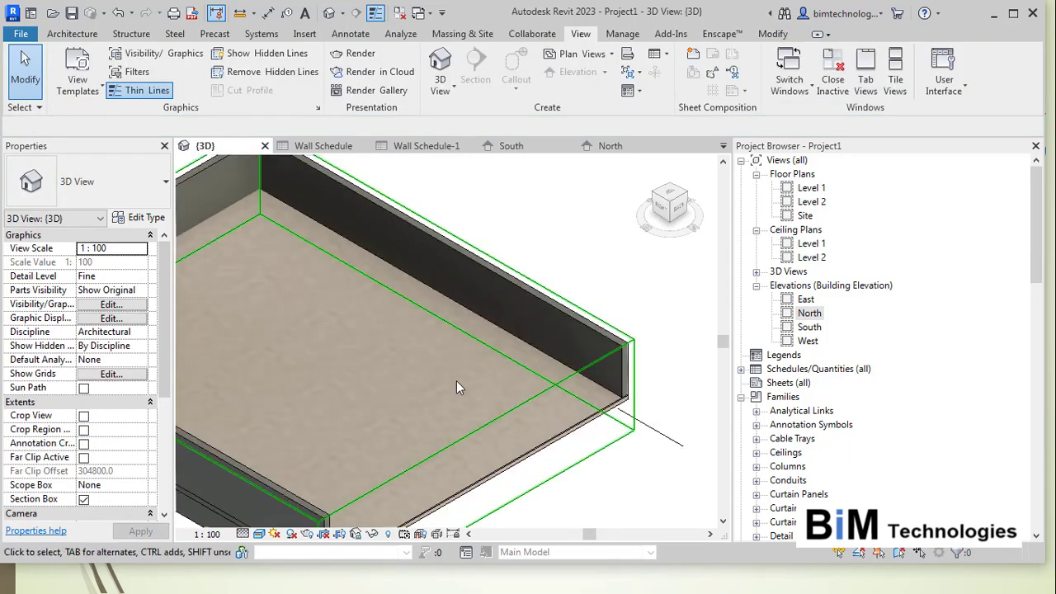
Try attaching the top of the near long wall to the floor, and detach it again
scroll(459, 378, "down", 2)
left_click(363, 481)
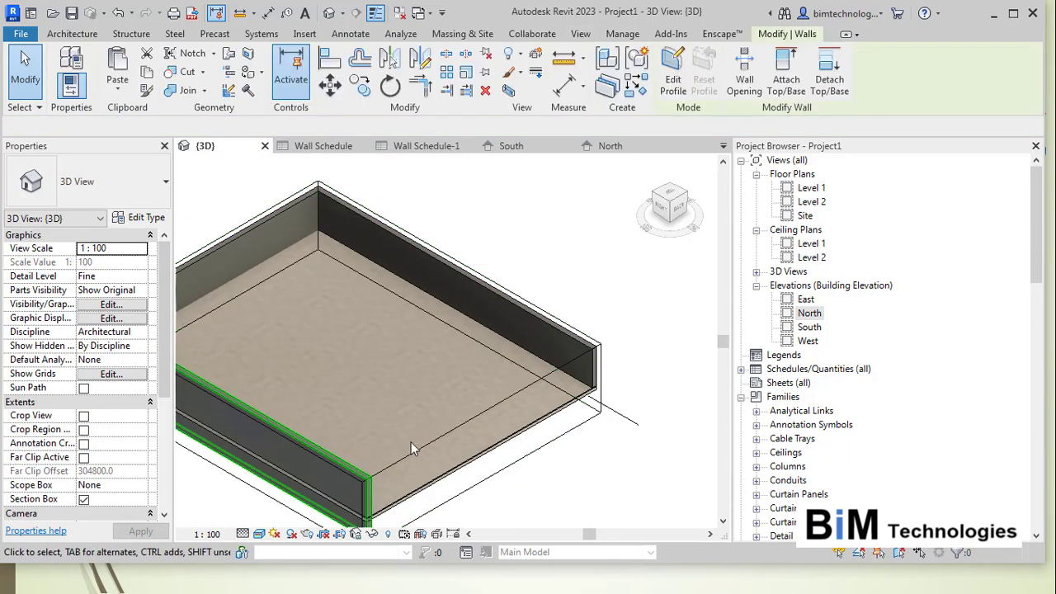
scroll(411, 443, "down", 1)
scroll(398, 521, "up", 2)
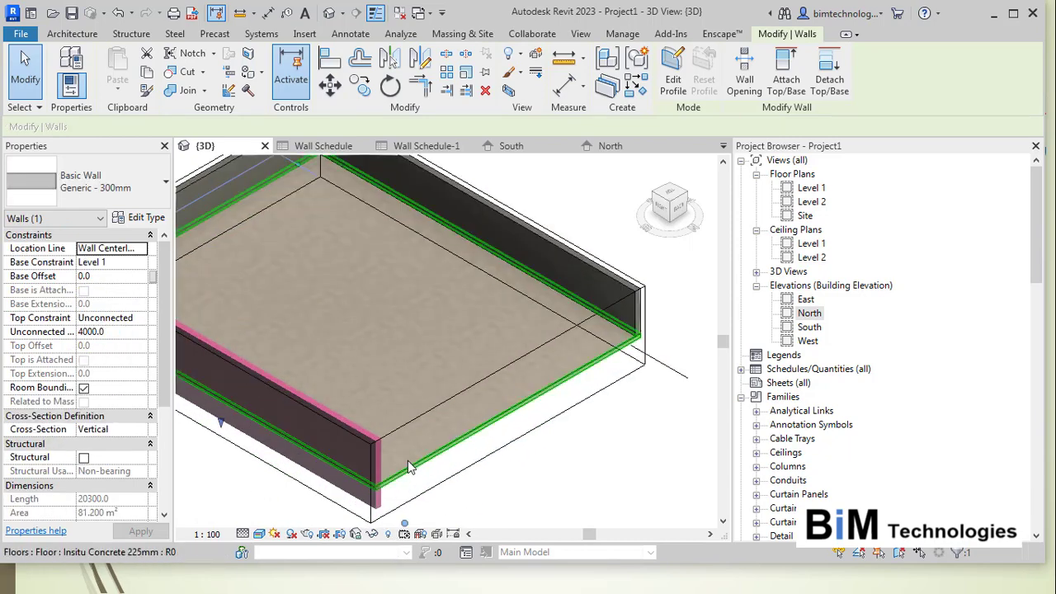
left_click(786, 82)
left_click(537, 437)
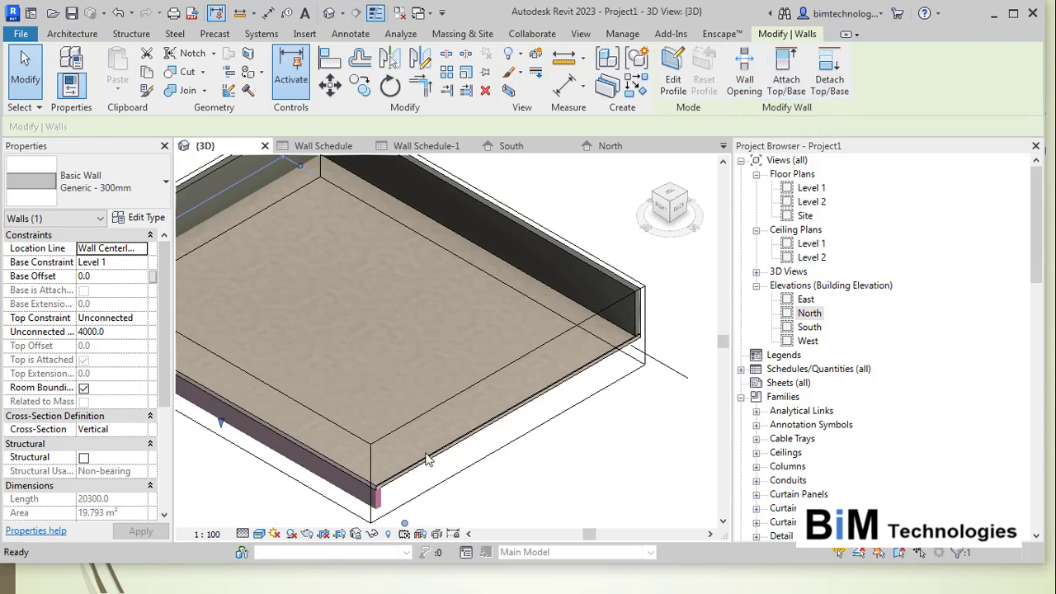
left_click(829, 82)
left_click(383, 497)
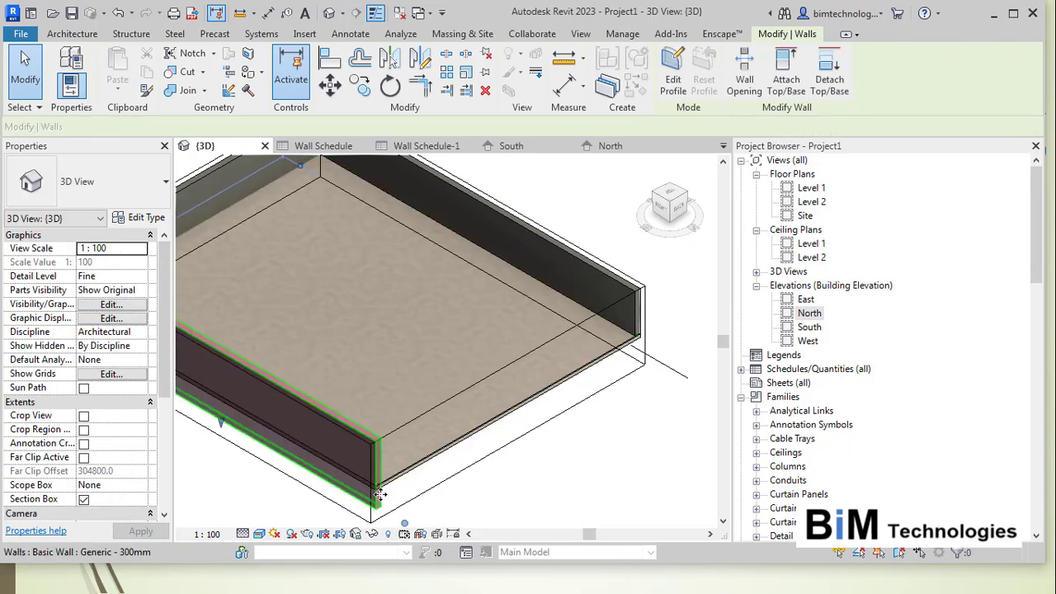
Attach the base of the near long wall to the floor
left_click(778, 87)
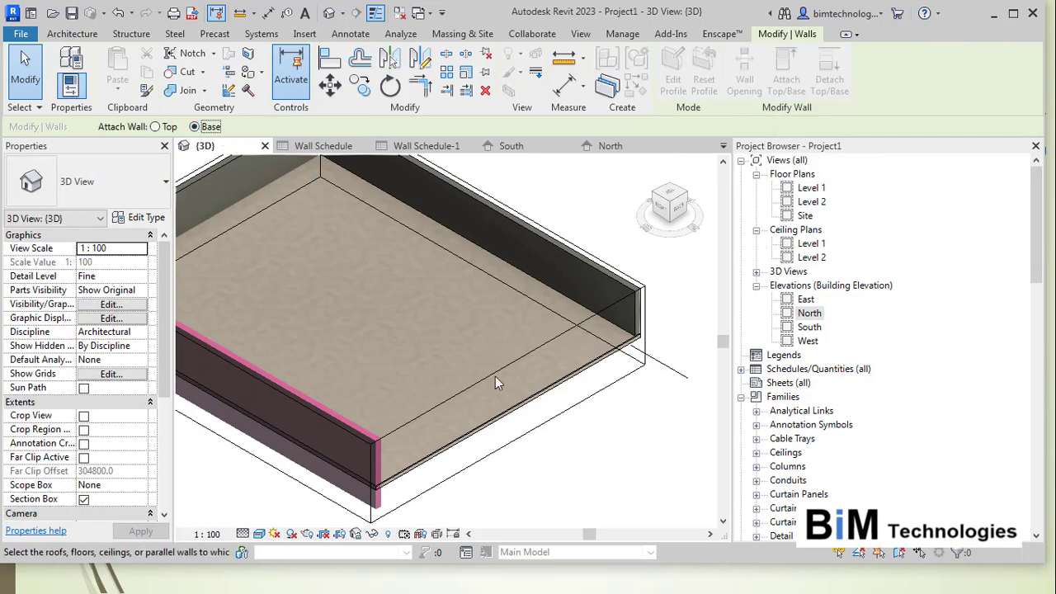
left_click(592, 463)
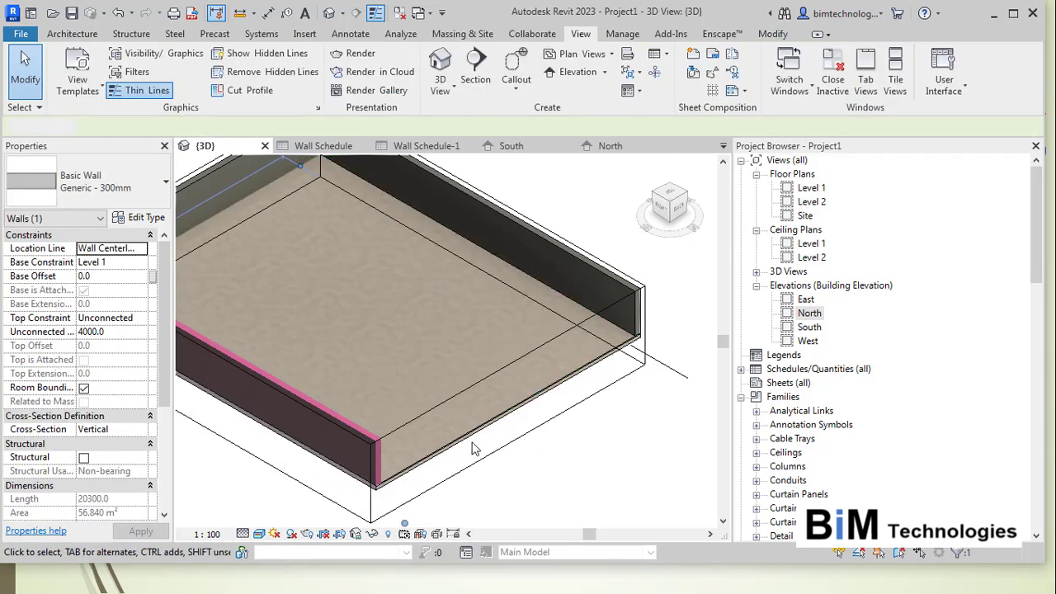
Select the concrete floor in the 3D view
scroll(507, 487, "down", 2)
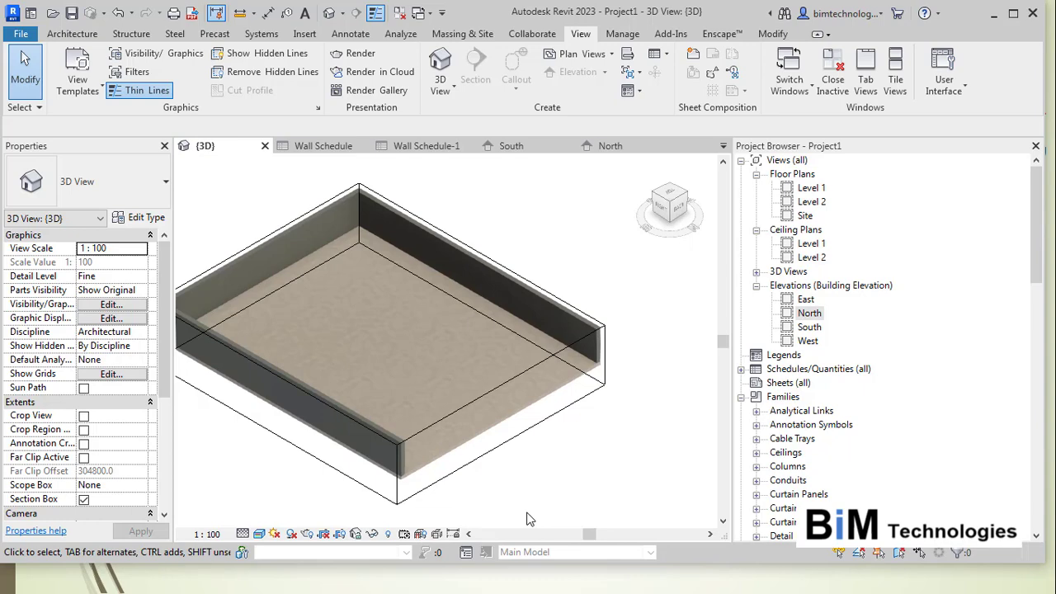
left_click(523, 411)
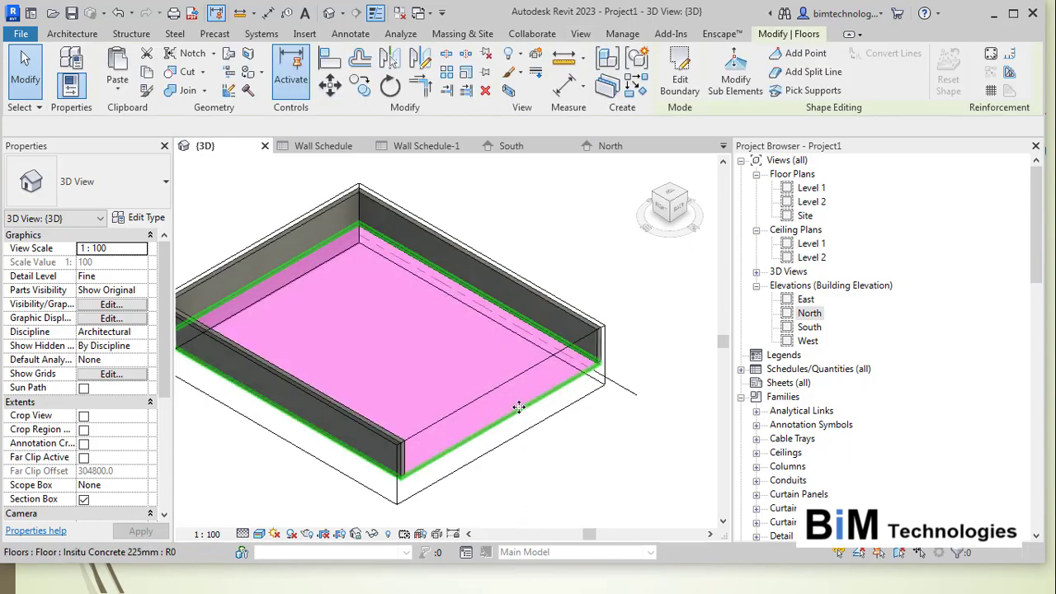